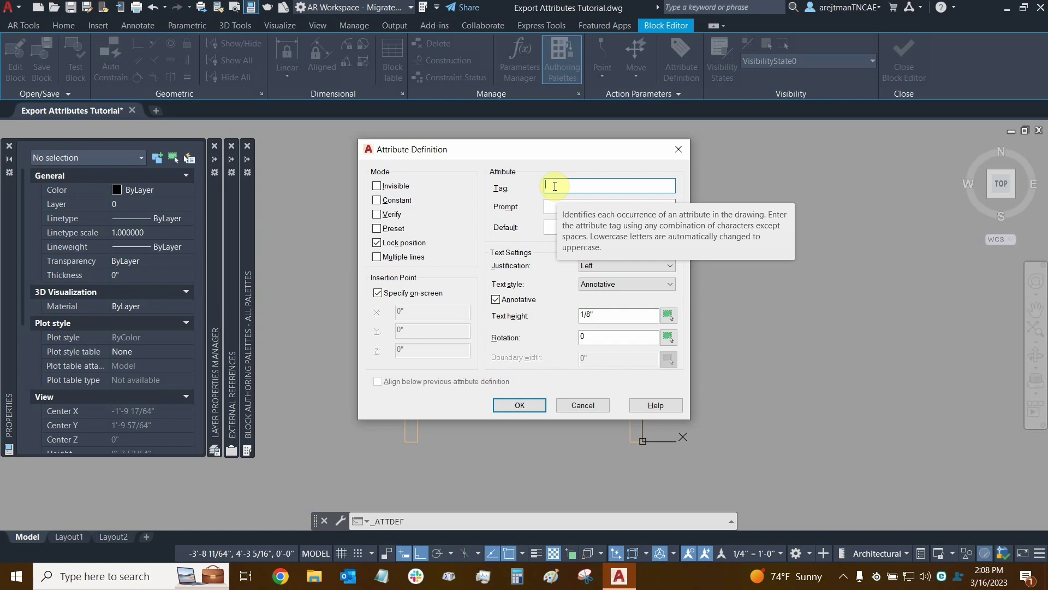
Enter 'Door ID' as the attribute tag in the Attribute Definition dialog
type("Door ID")
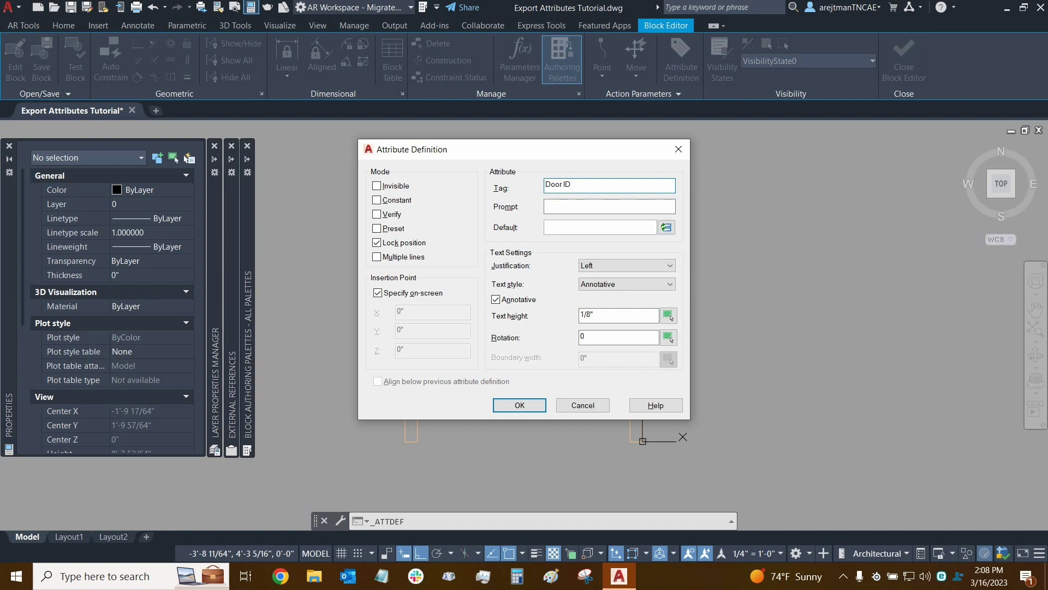
left_click(563, 208)
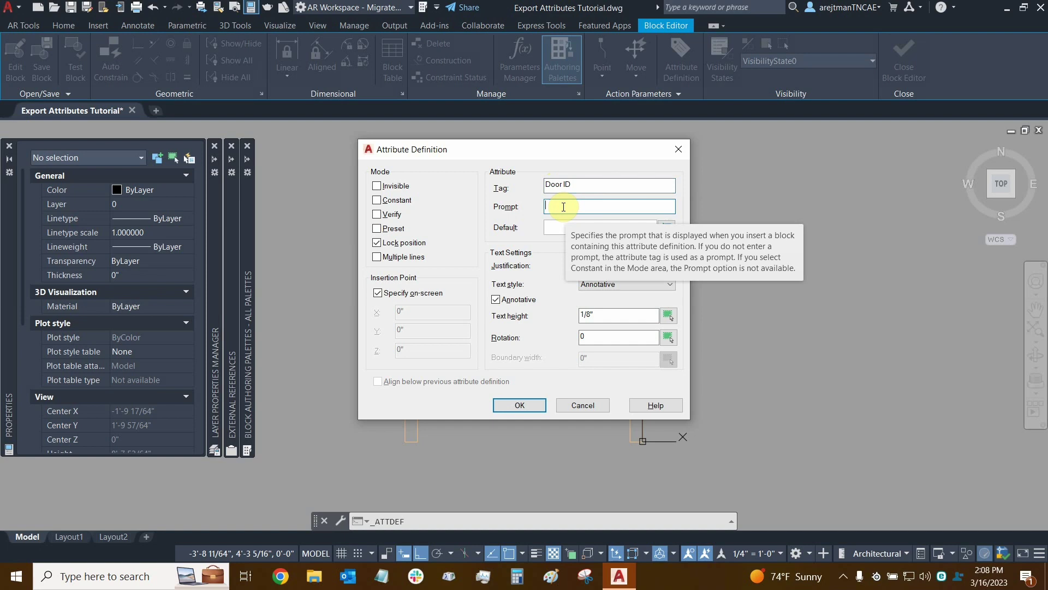
left_click(376, 201)
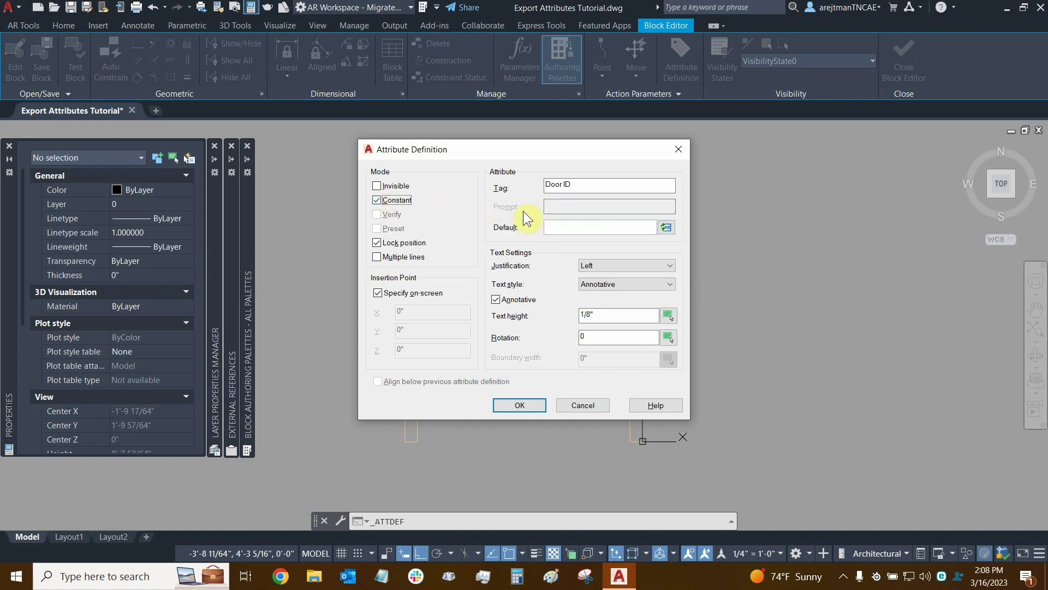
left_click(549, 227)
left_click(377, 200)
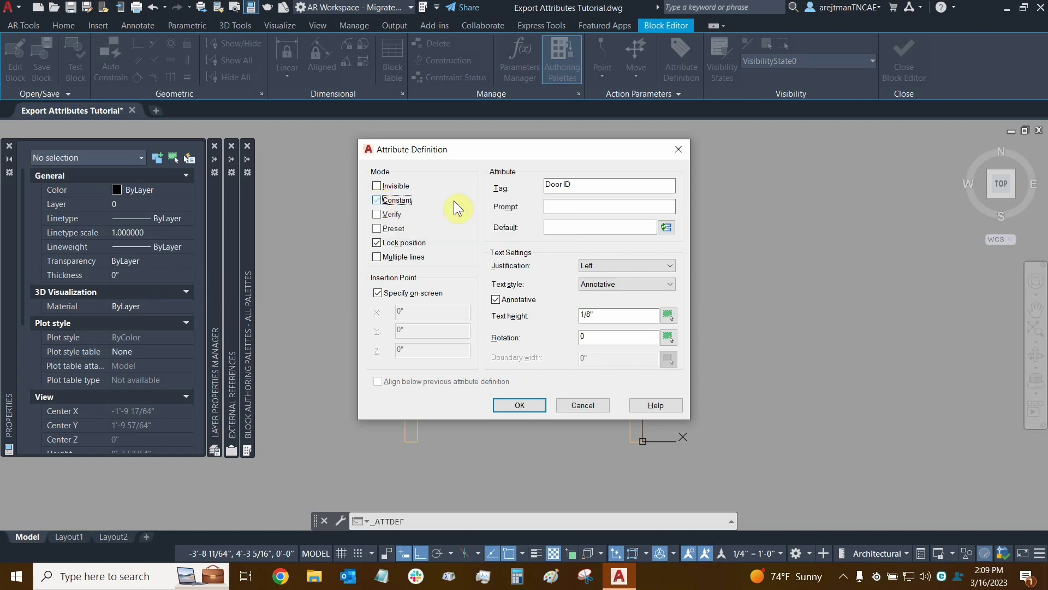
Enter the prompt 'ID = ?' and the default value D01, fixing the stray X typo
left_click(576, 206)
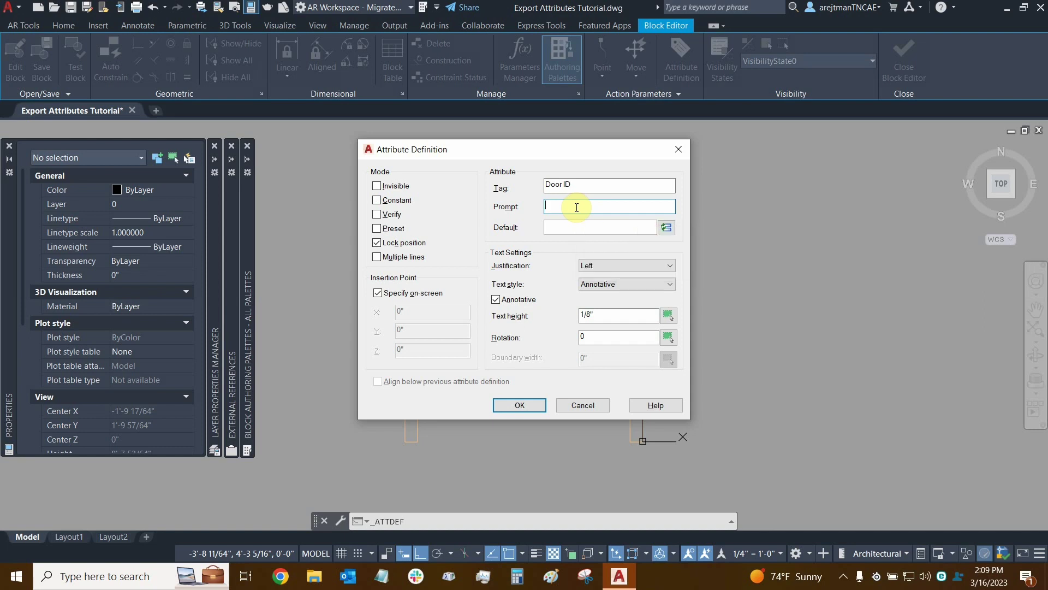
type("ID = ?")
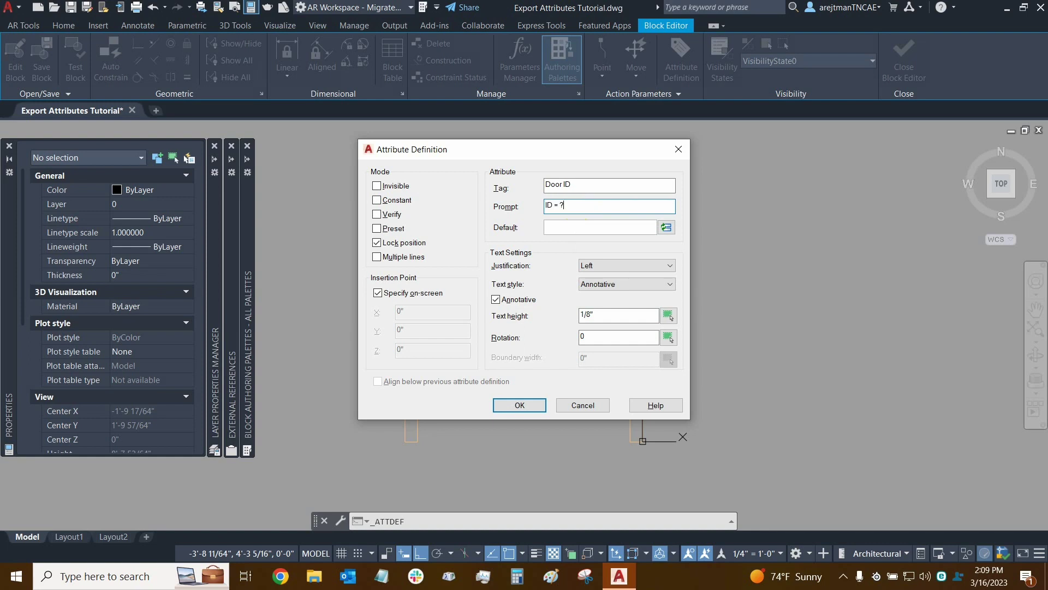
left_click(562, 225)
type("DX")
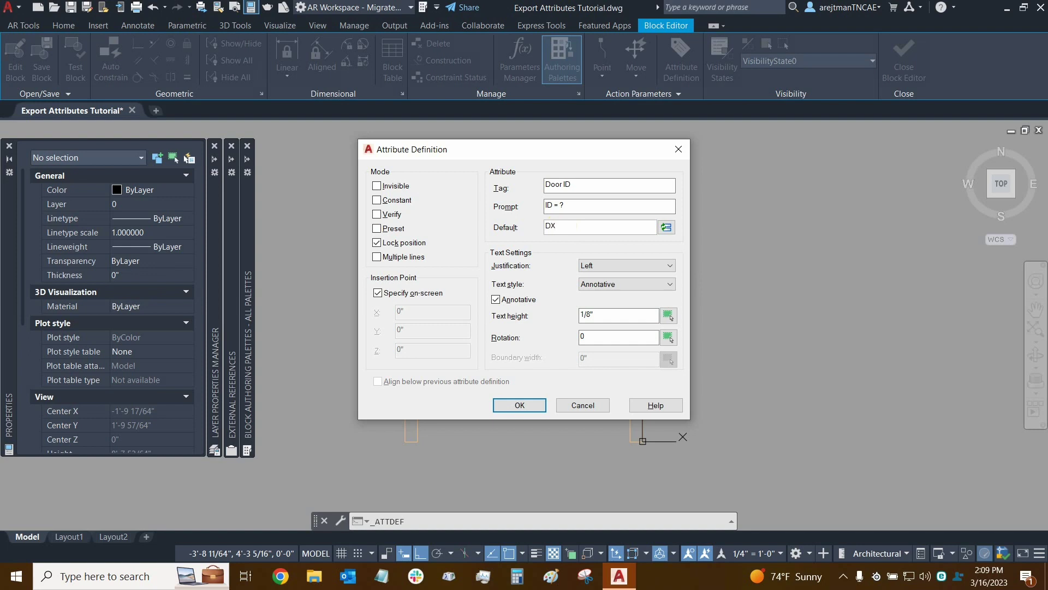
key("BackSpace")
key("BackSpace")
type("01")
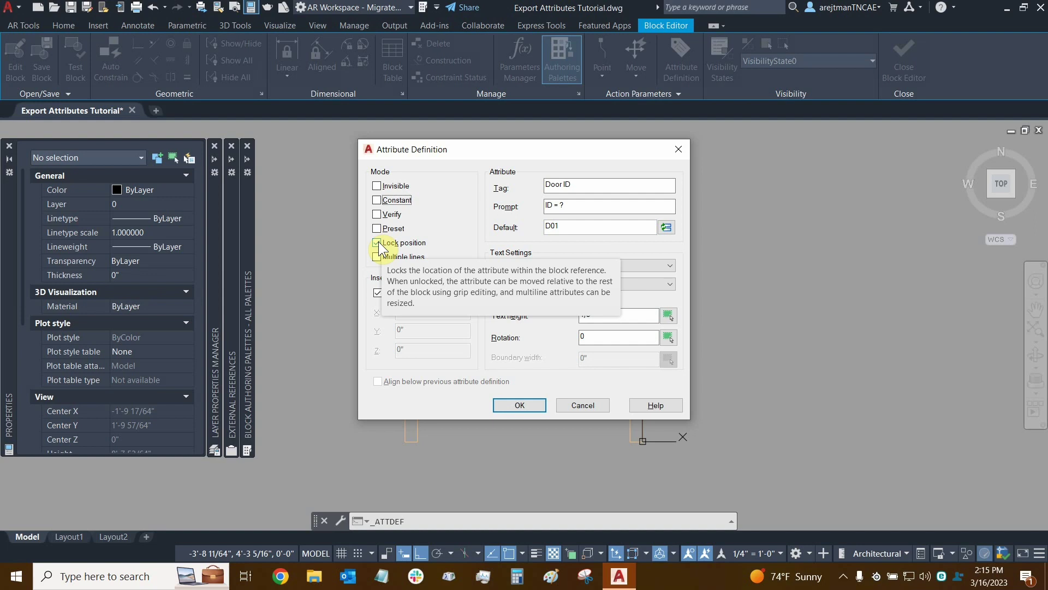
Clear the Lock position mode option so the attribute is unlocked
left_click(378, 242)
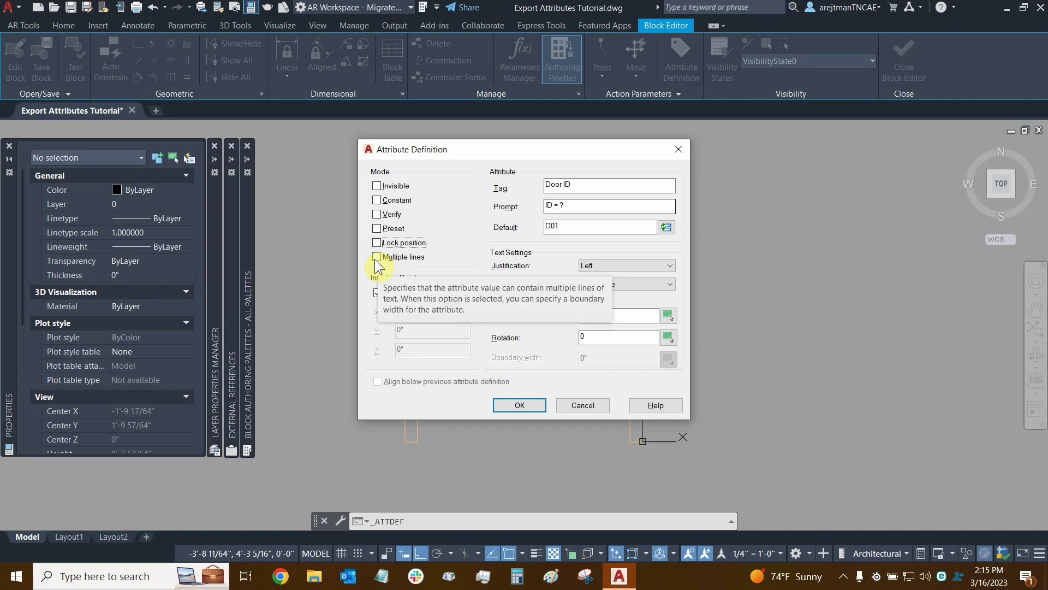
Turn on the Multiple lines mode option for the attribute
left_click(375, 260)
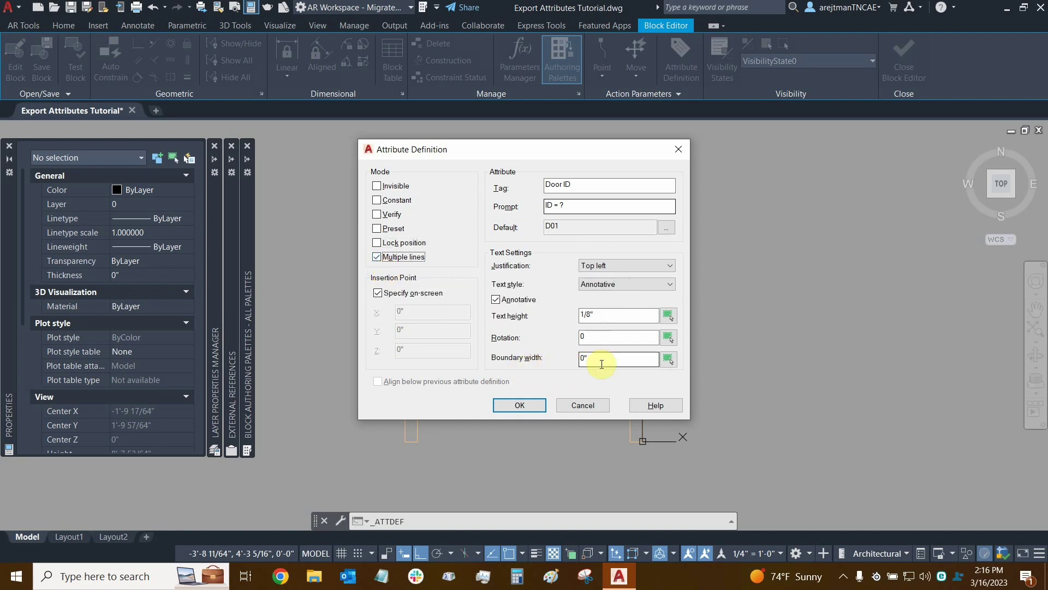
mouse_move(376, 259)
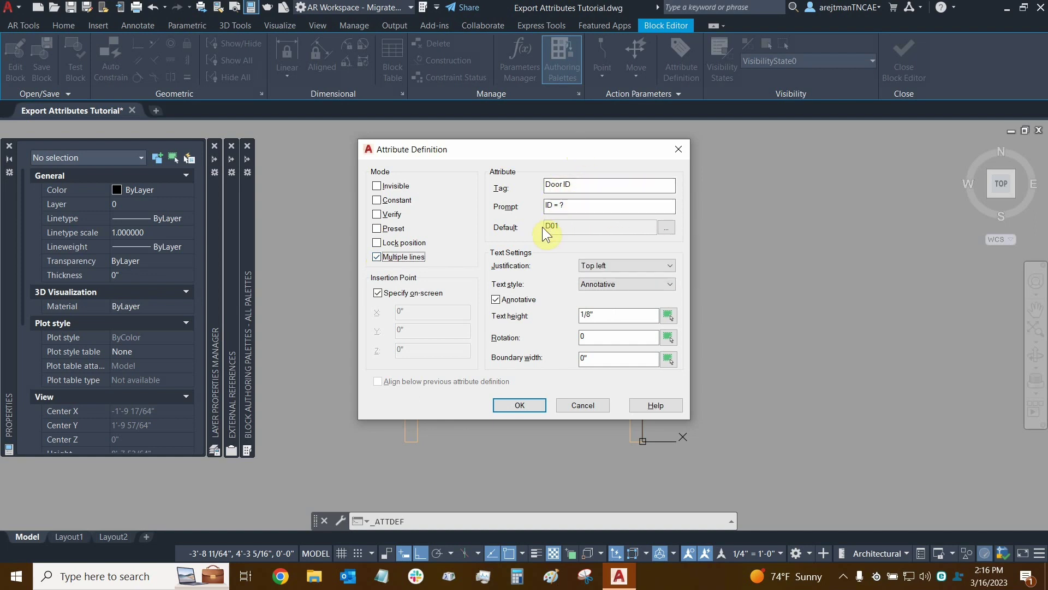
Turn the Multiple lines mode option back off, disabling Boundary width
left_click(375, 256)
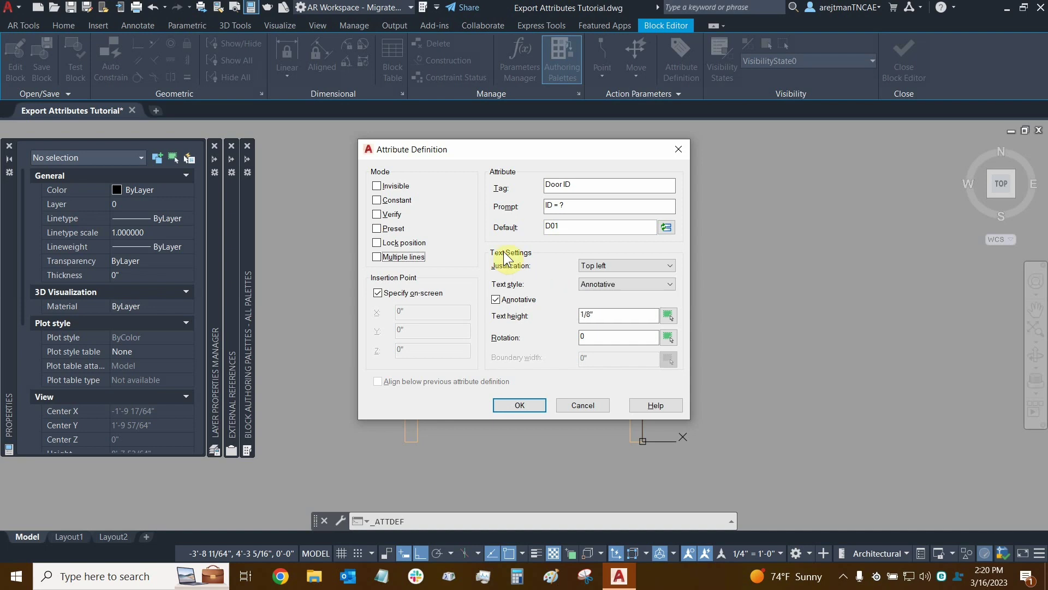
Change the attribute justification from Top left to Middle center
left_click(608, 267)
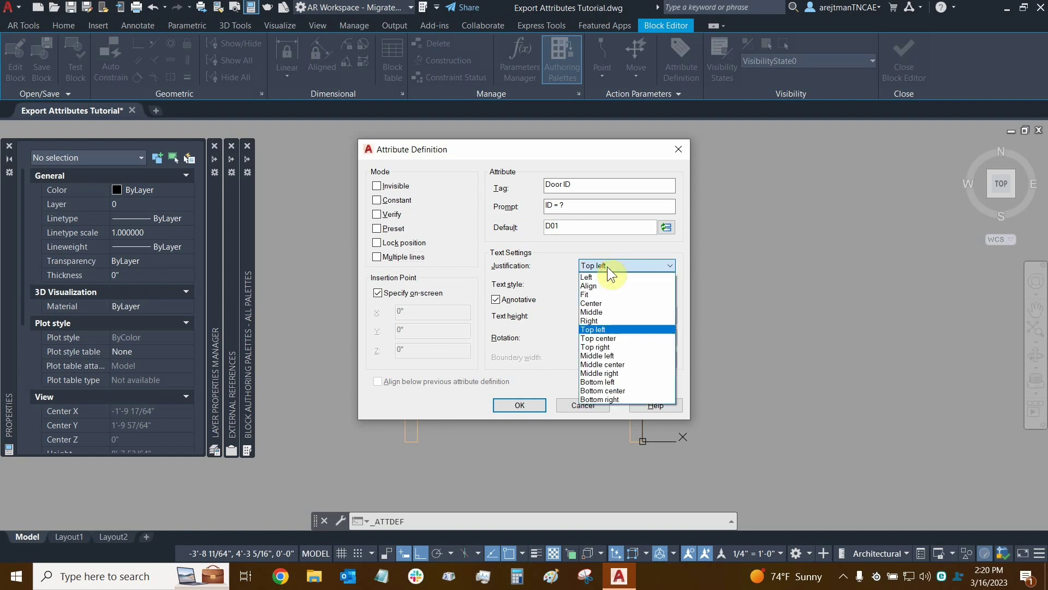
left_click(622, 366)
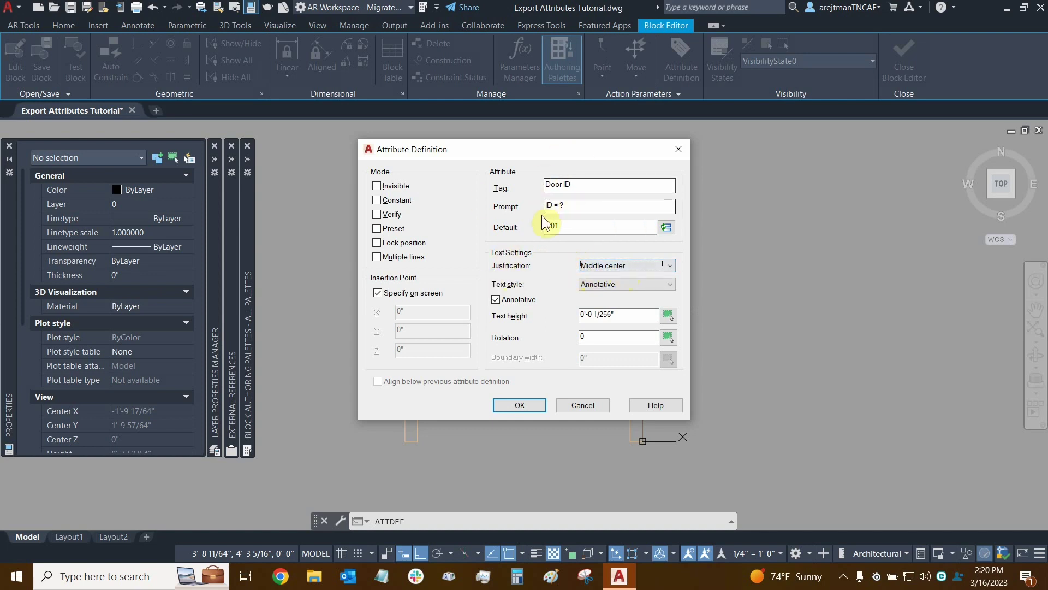
Try the Standard text style, then settle on Annotative with annotative scaling and 1/8" height
left_click(617, 286)
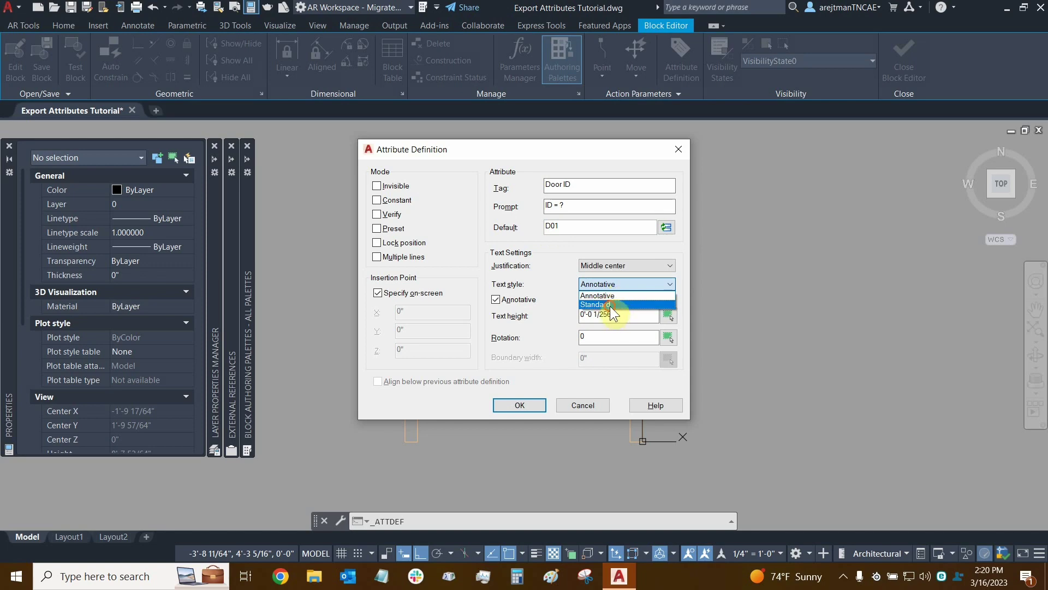
left_click(610, 304)
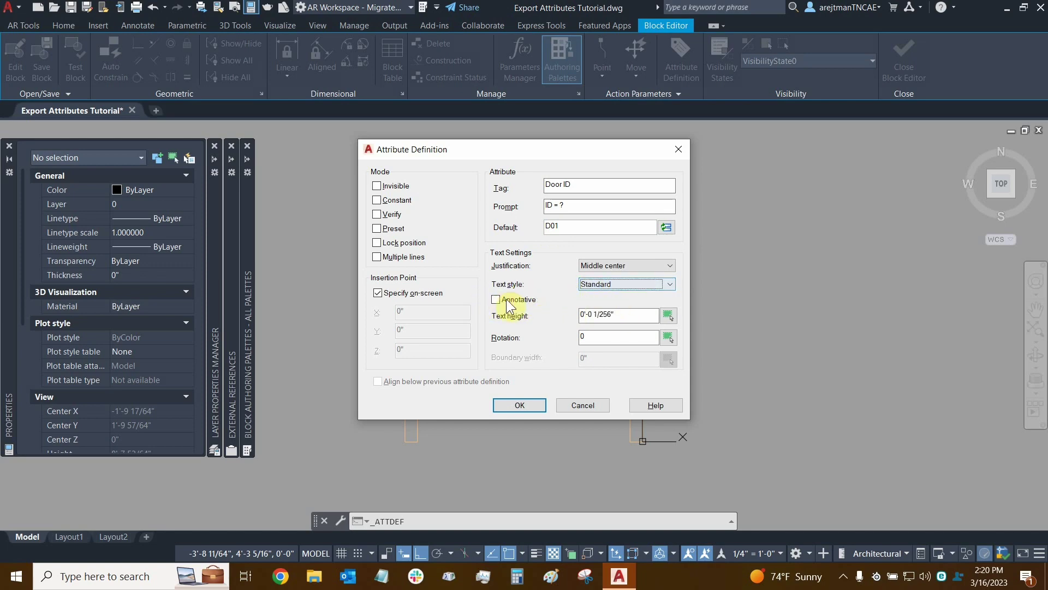
left_click(604, 283)
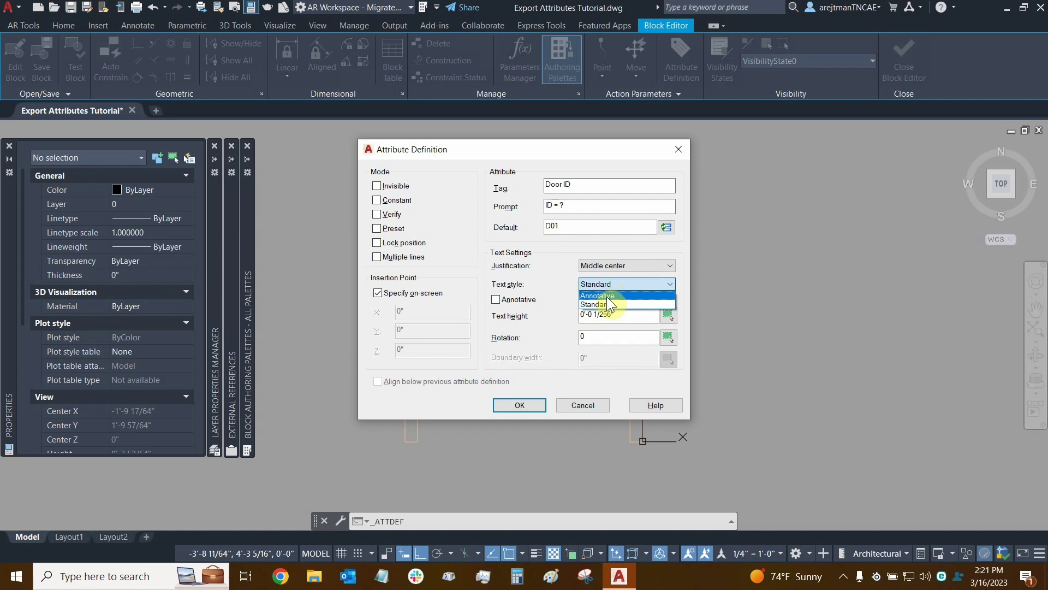
left_click(607, 297)
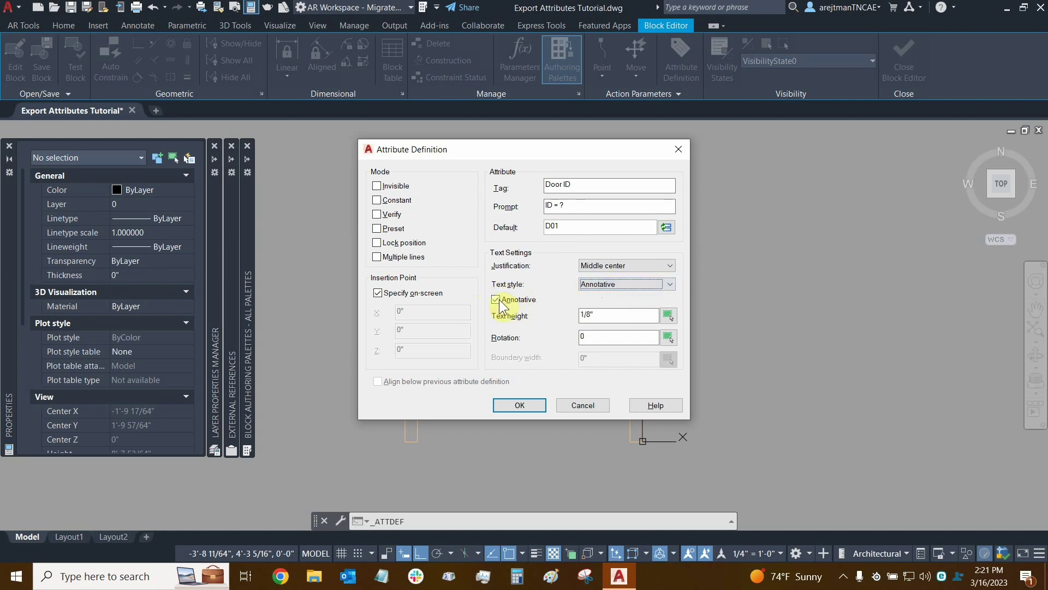
left_click(595, 285)
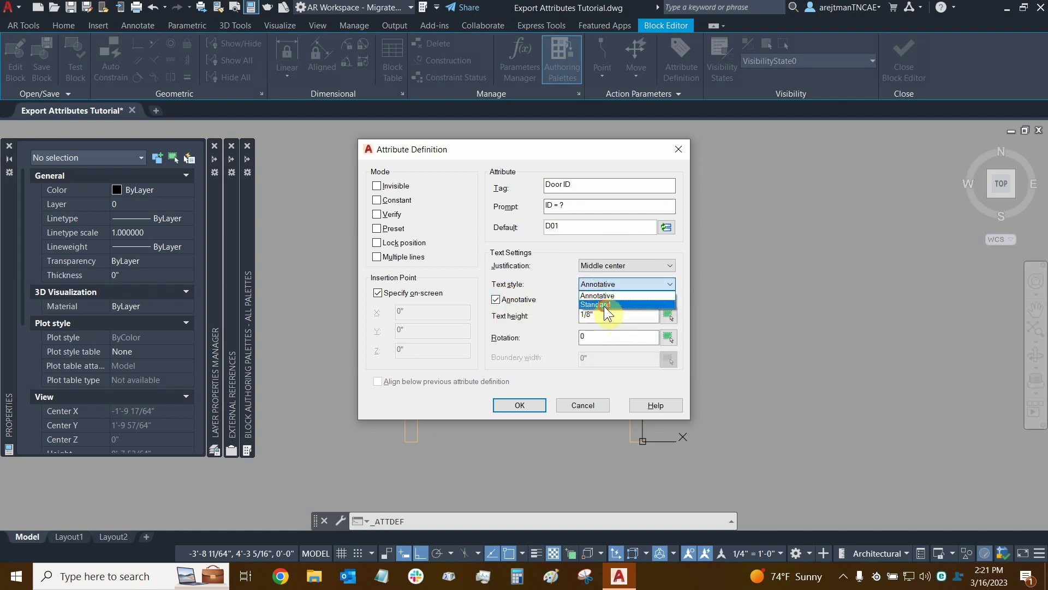
left_click(604, 304)
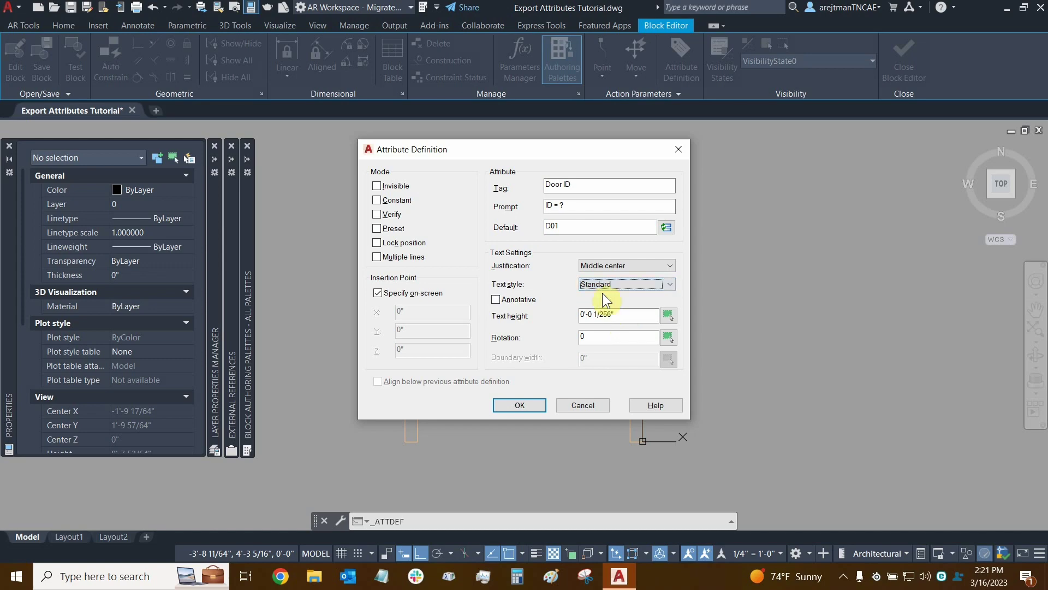
left_click(494, 300)
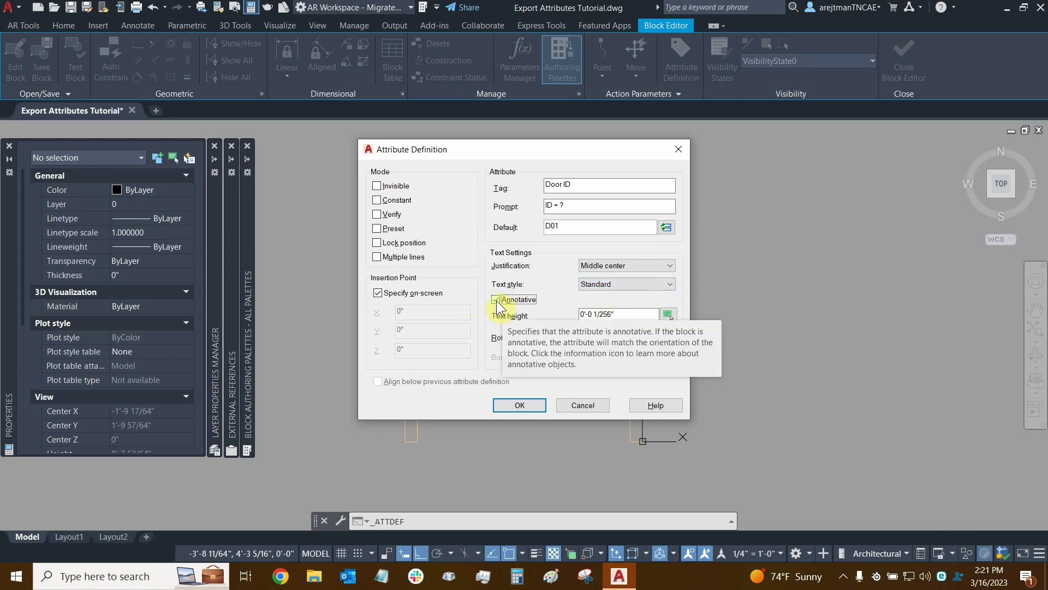
left_click(495, 300)
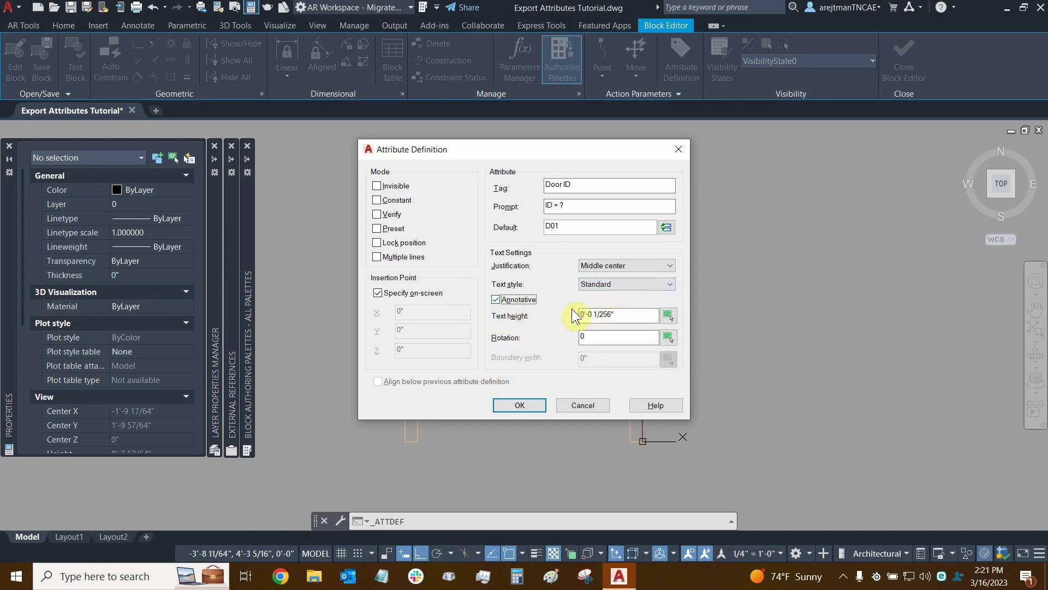
left_click(494, 299)
left_click(614, 284)
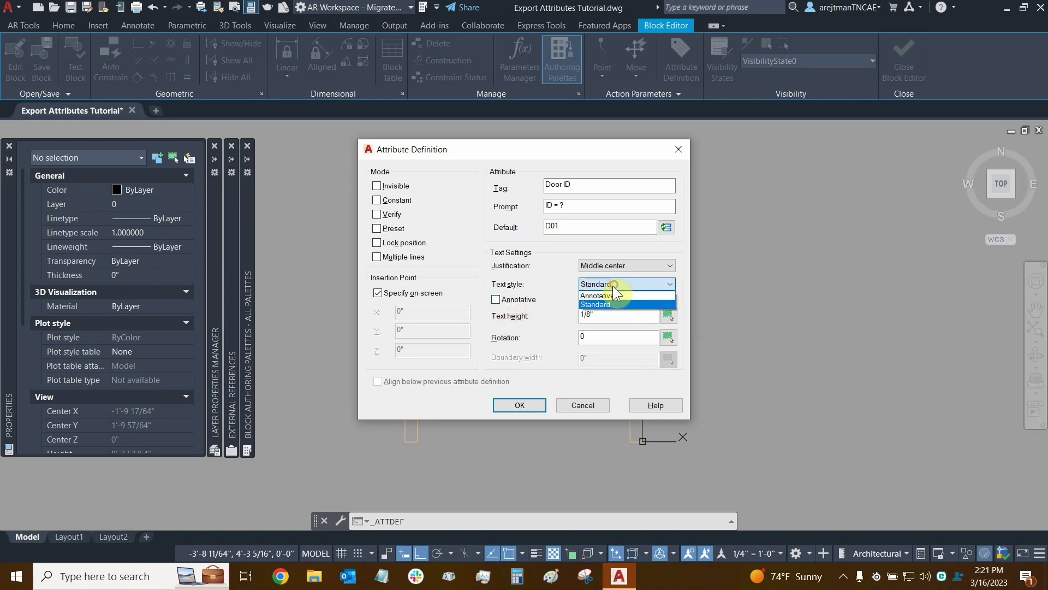
left_click(611, 296)
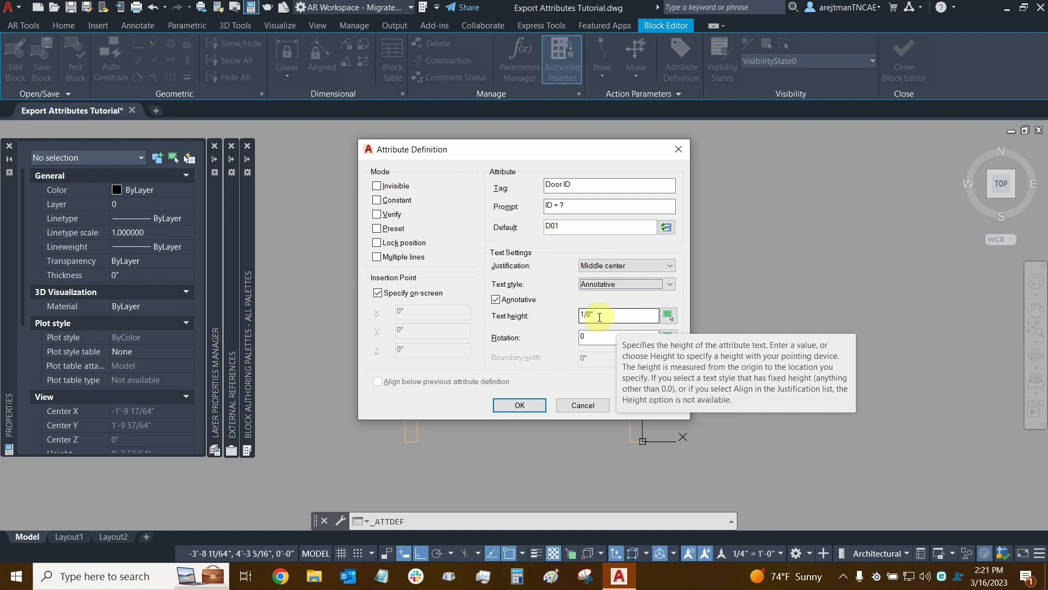
Go to the Rotation field, leaving the attribute rotation at 0
left_click(606, 335)
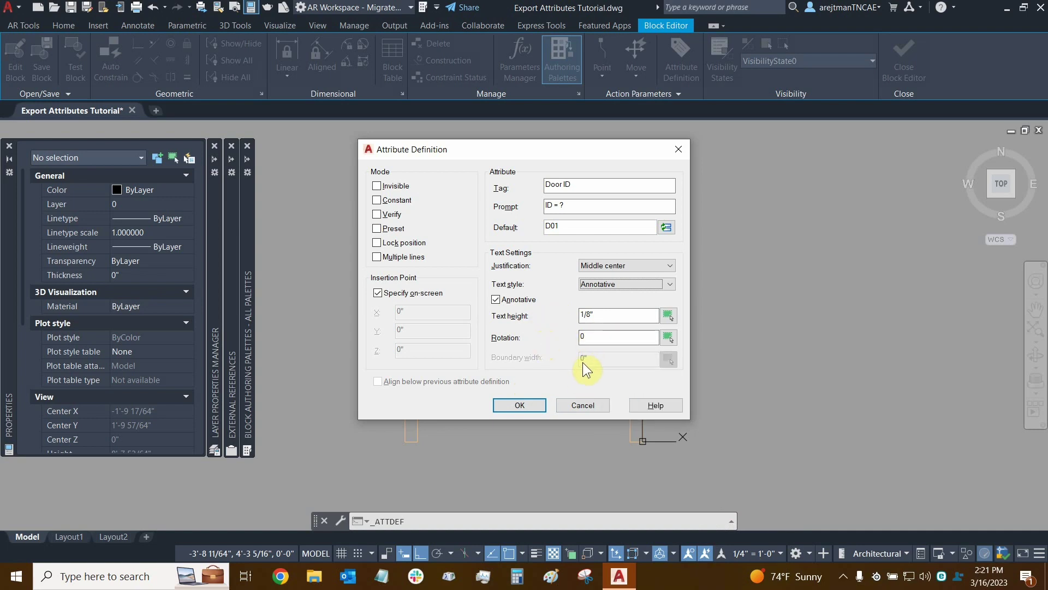
left_click(376, 257)
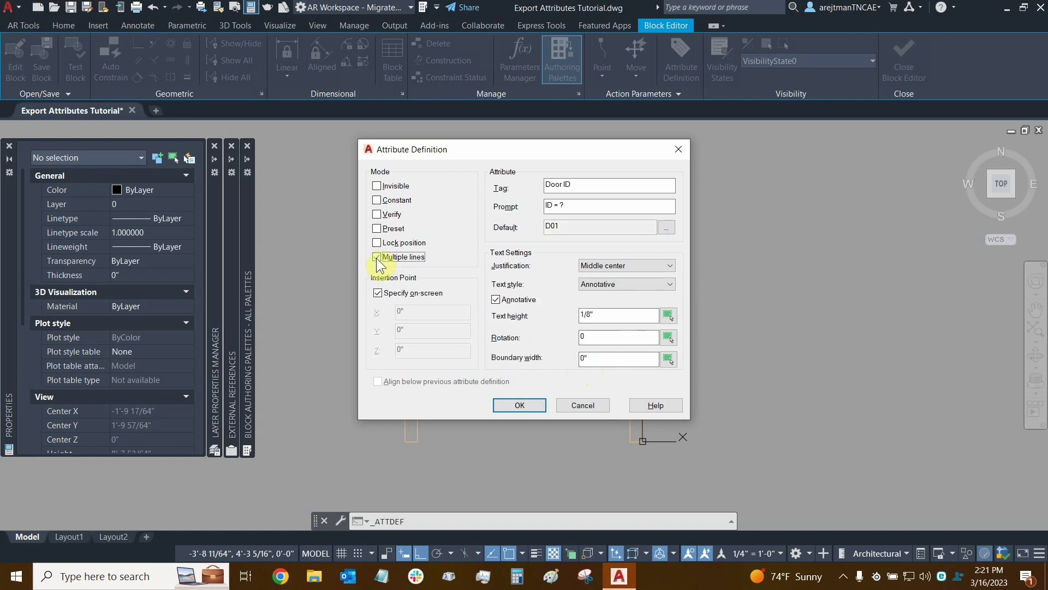
left_click(376, 258)
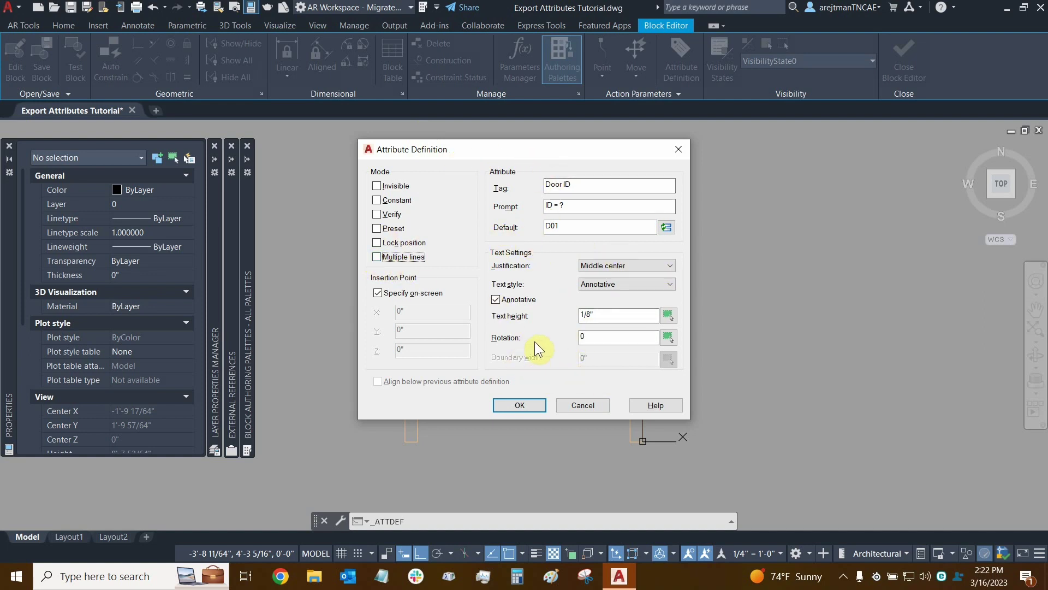
left_click(375, 256)
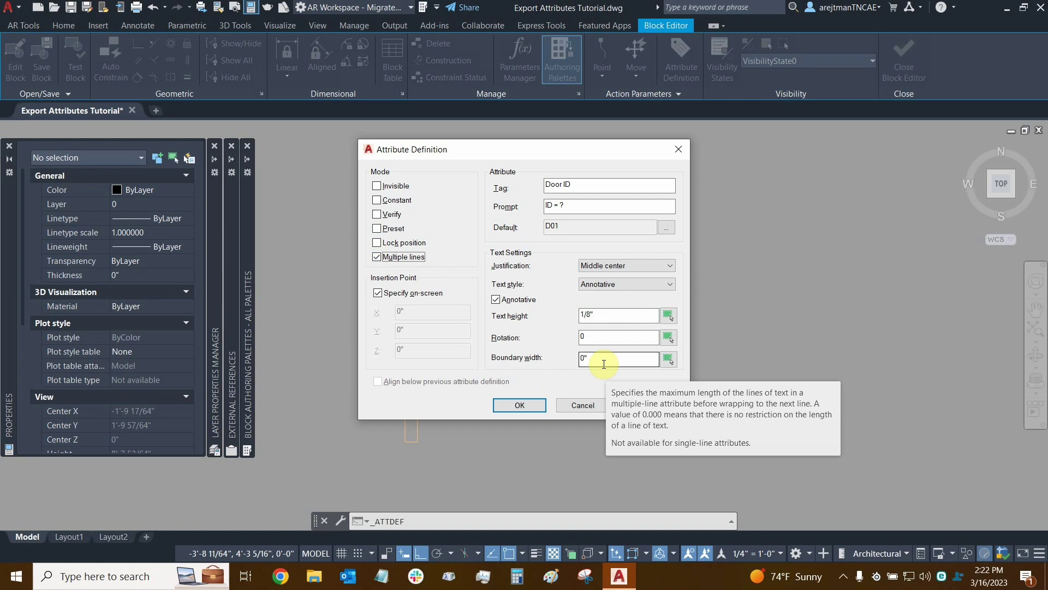
left_click(377, 257)
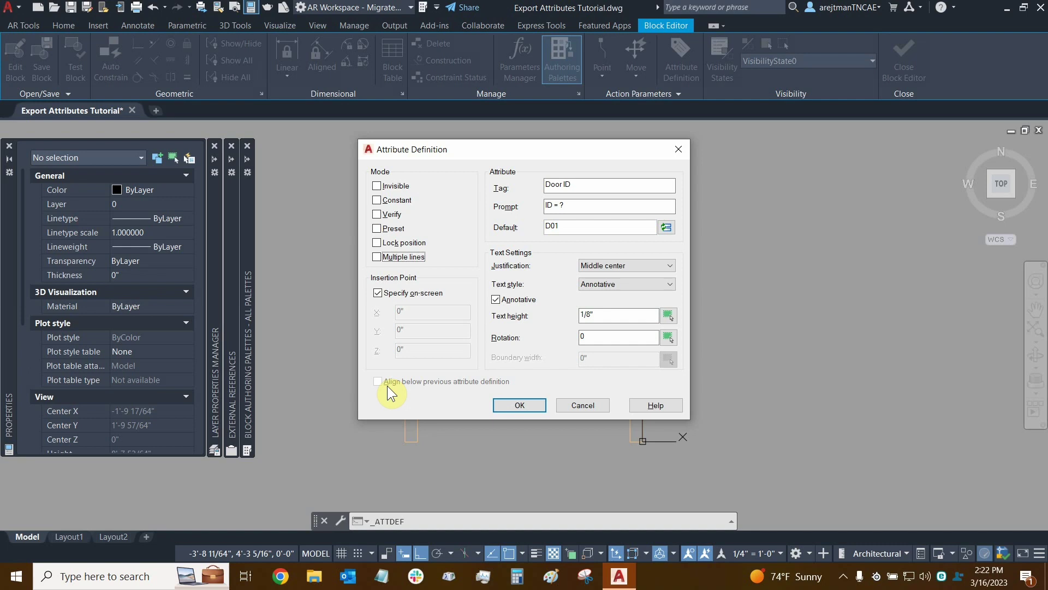
left_click(379, 293)
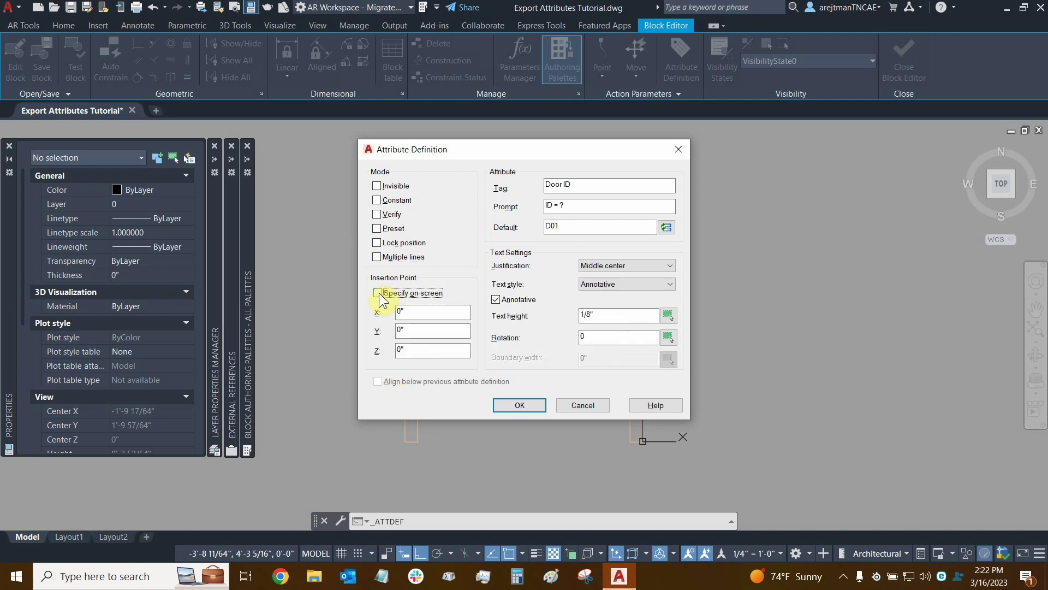
left_click(379, 293)
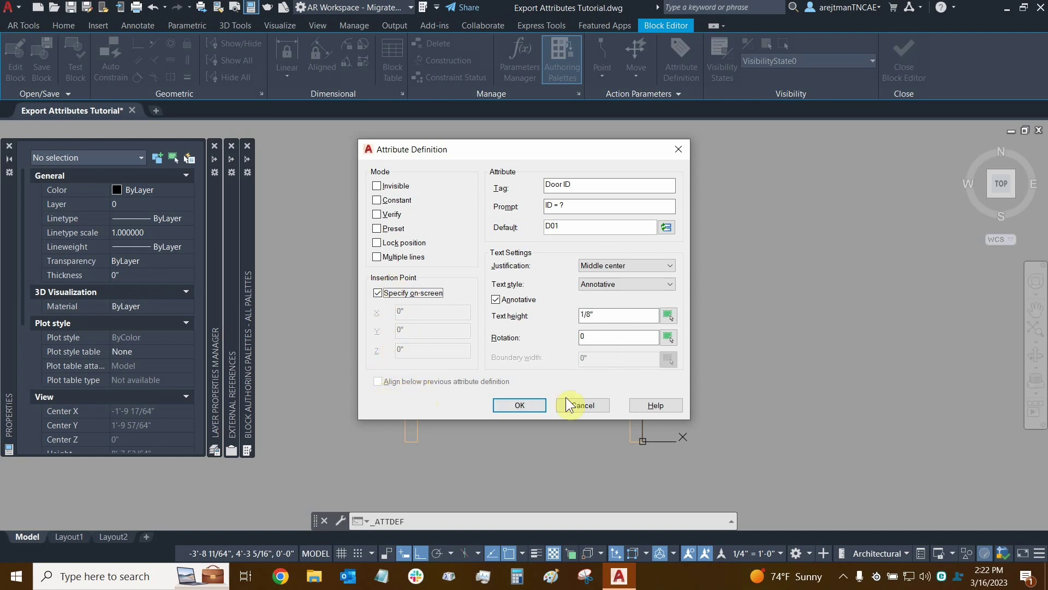
Dismiss the no-spaces tag error and replace the space so the tag reads Door_ID
left_click(528, 406)
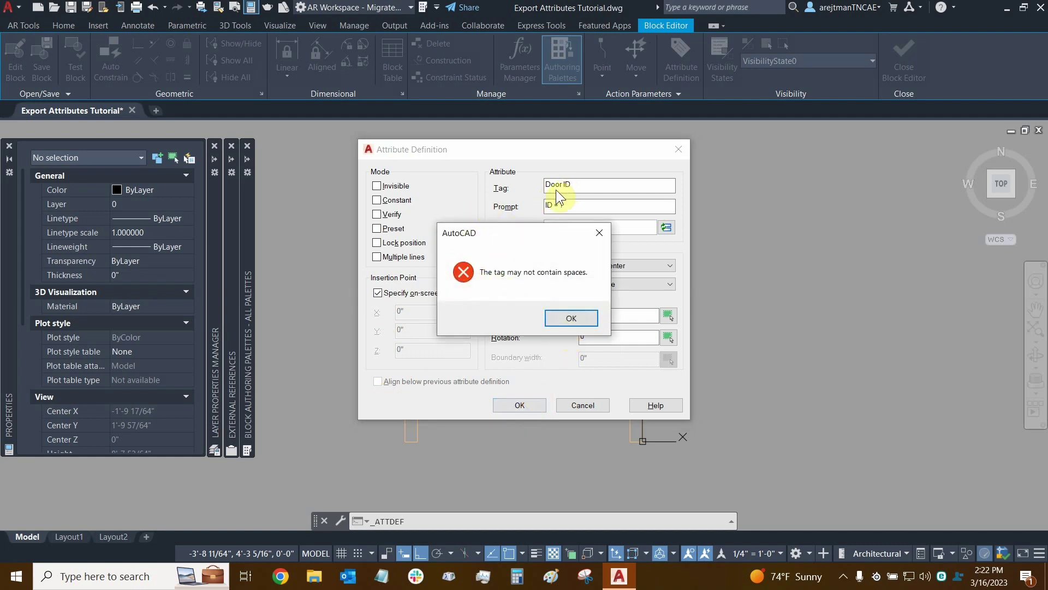
left_click(554, 320)
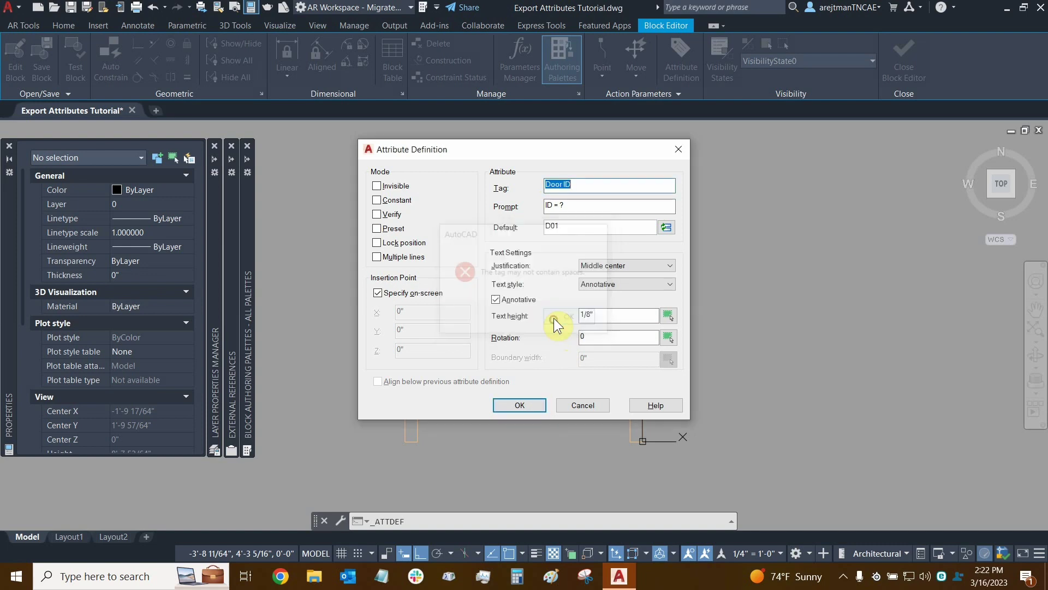
left_click(562, 185)
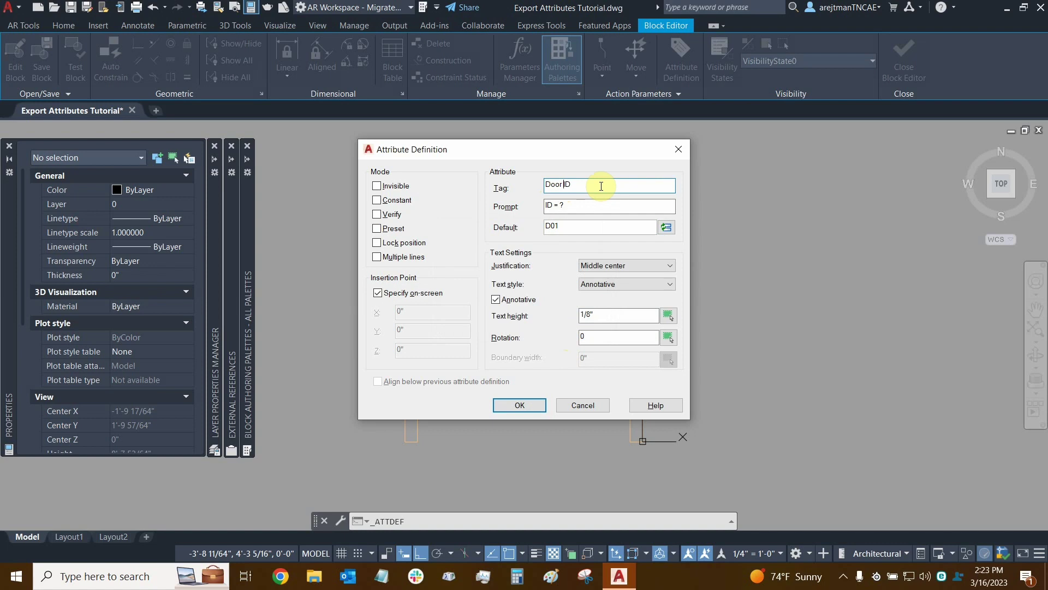
key("Delete")
type("_")
With Ortho off, place DOOR_ID at the midpoint between the two door jamb corners
left_click(523, 404)
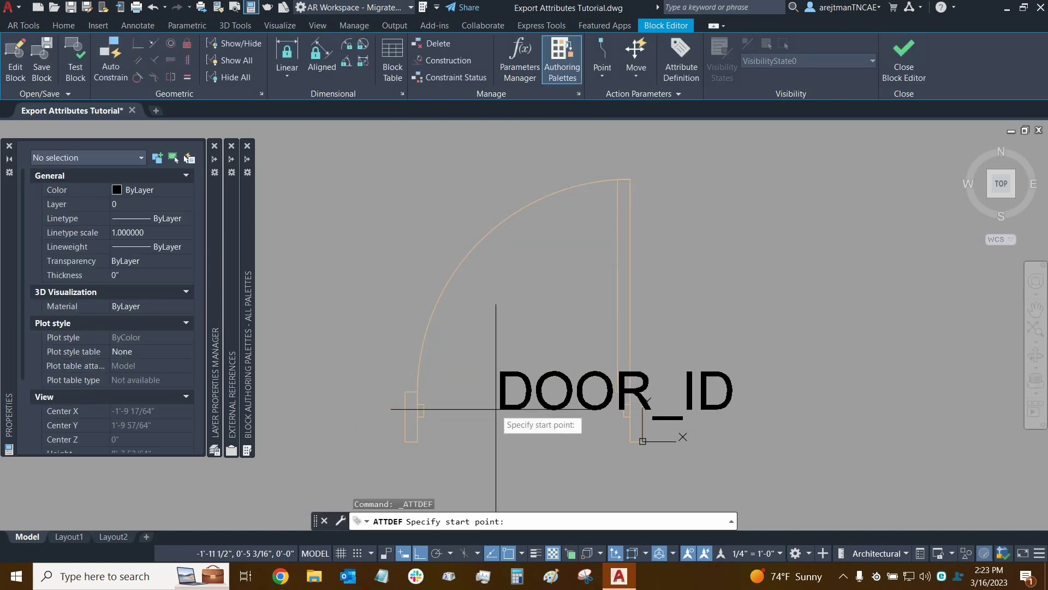
middle_click_drag(445, 391, 488, 268)
scroll(488, 269, "down", 4)
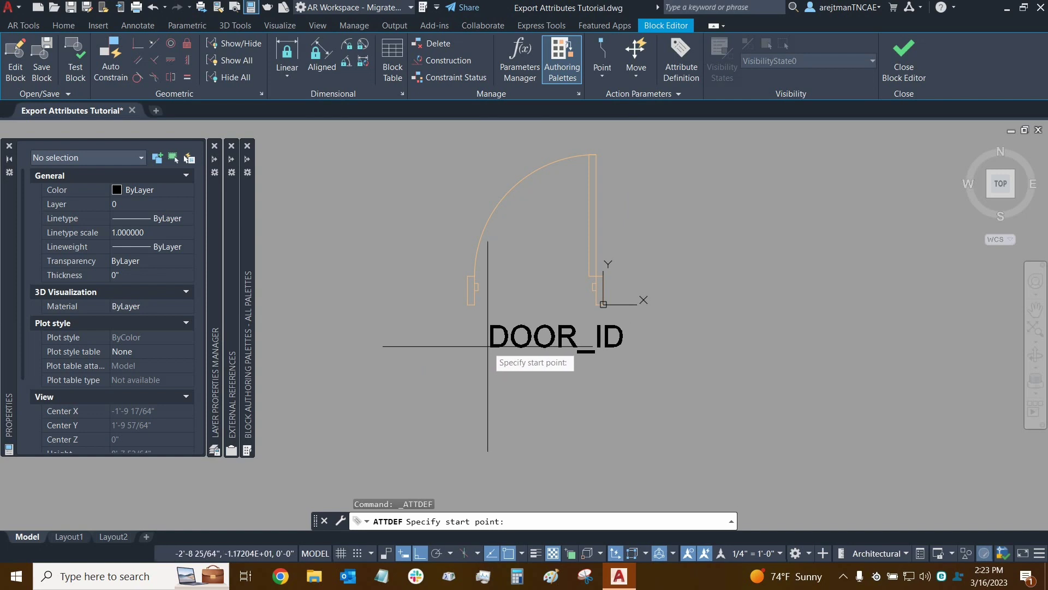
key("F8")
right_click(493, 345, "shift")
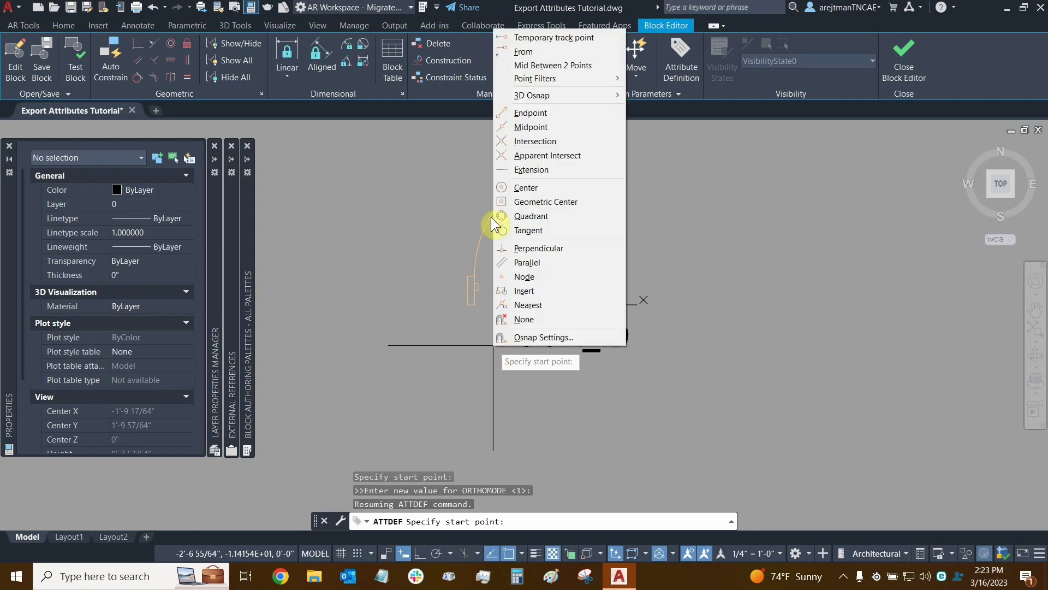
left_click(542, 65)
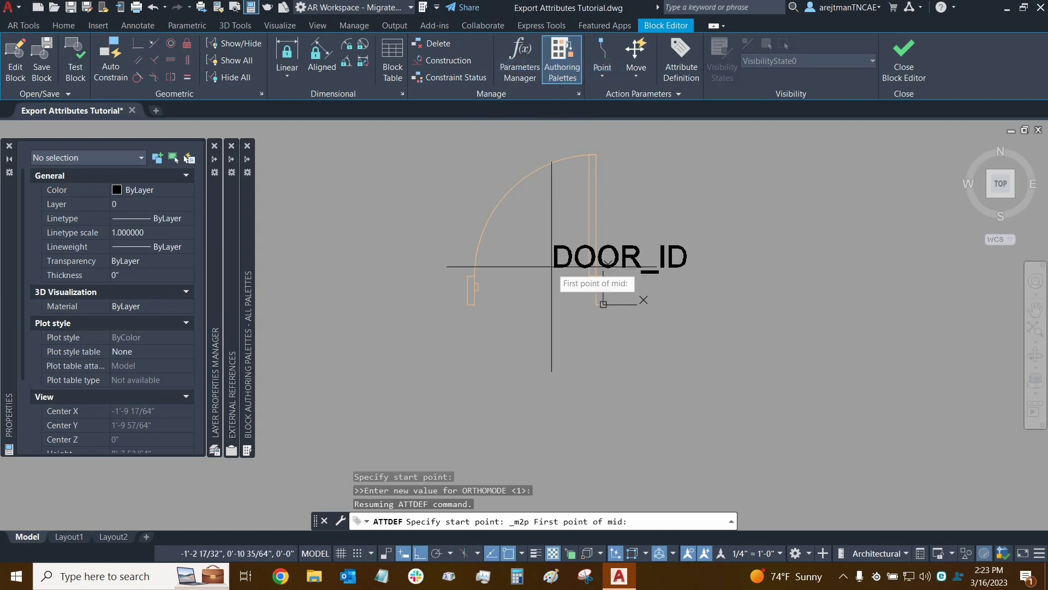
left_click(474, 304)
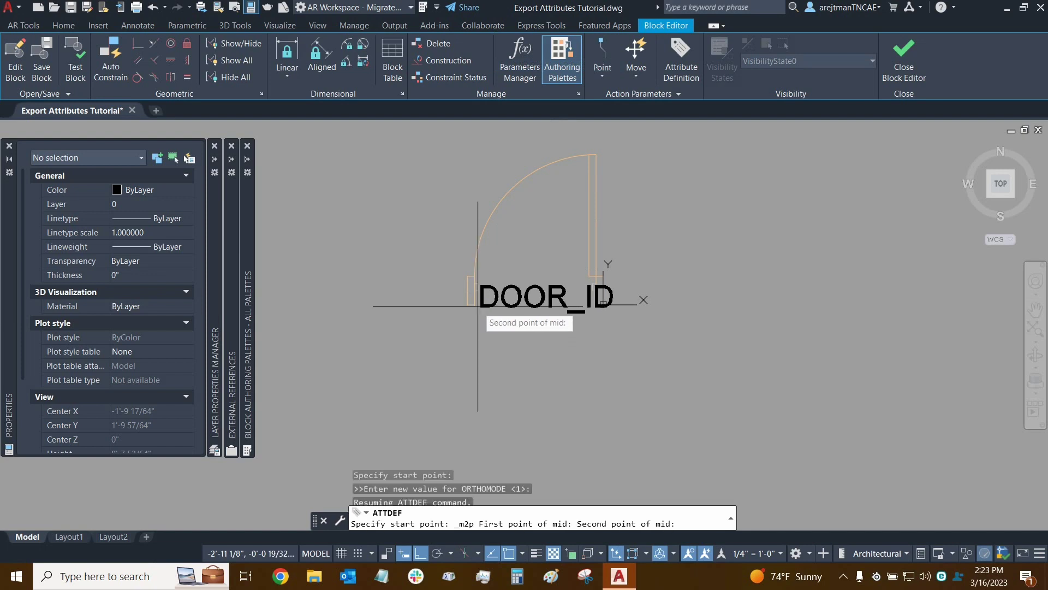
left_click(603, 293)
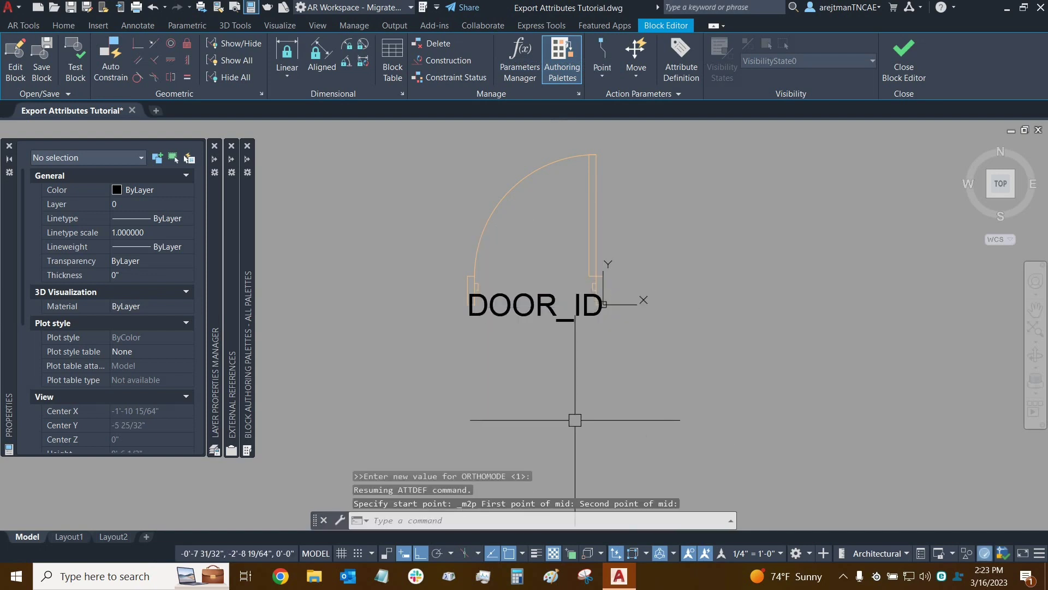
Select the DOOR_ID attribute definition below the door swing, pan slightly, then deselect it
left_click(532, 310)
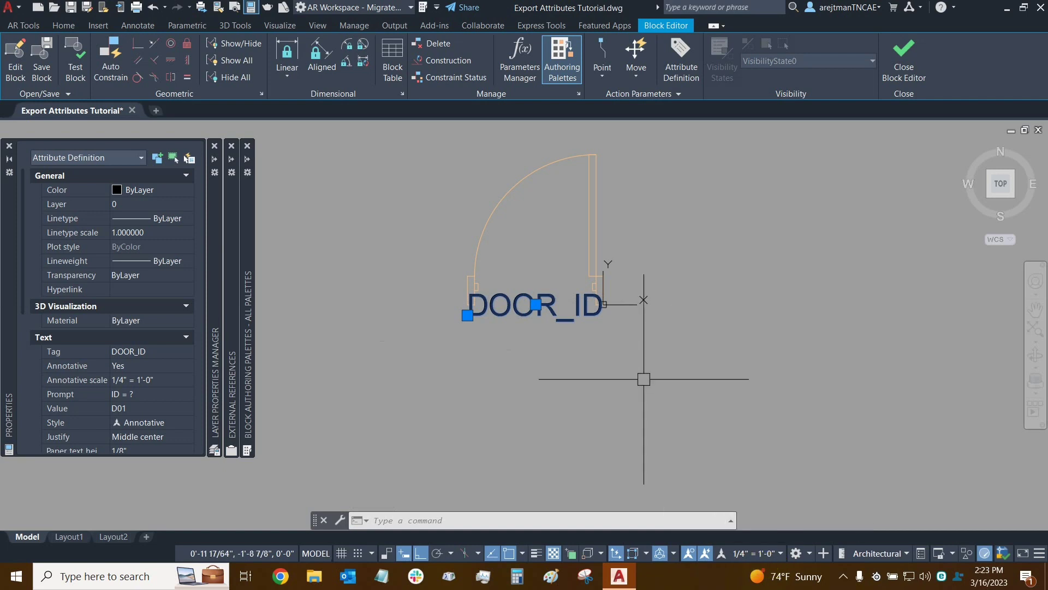
middle_click_drag(613, 363, 596, 393)
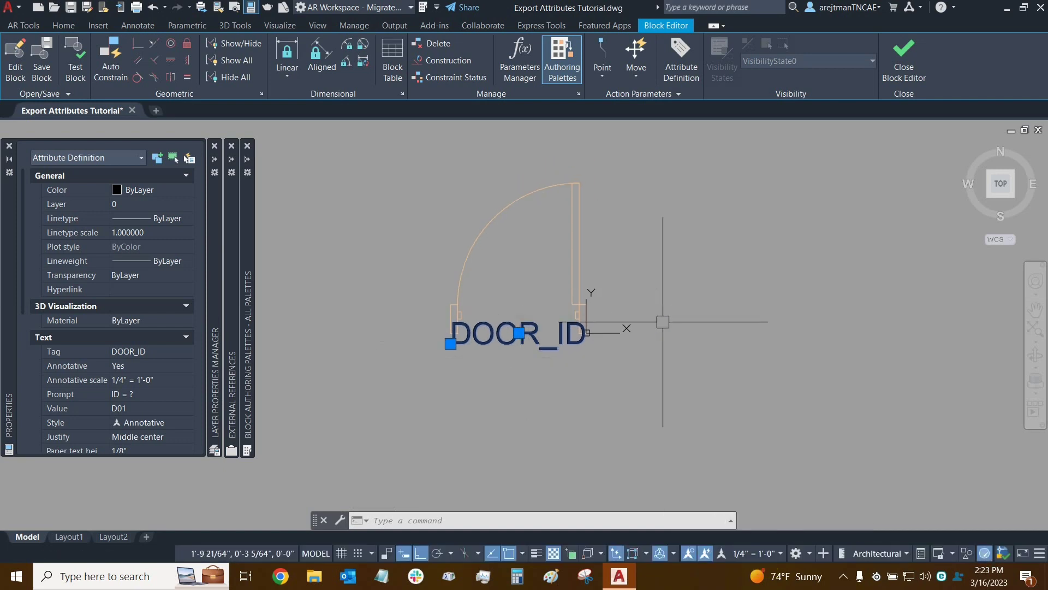
key("Escape")
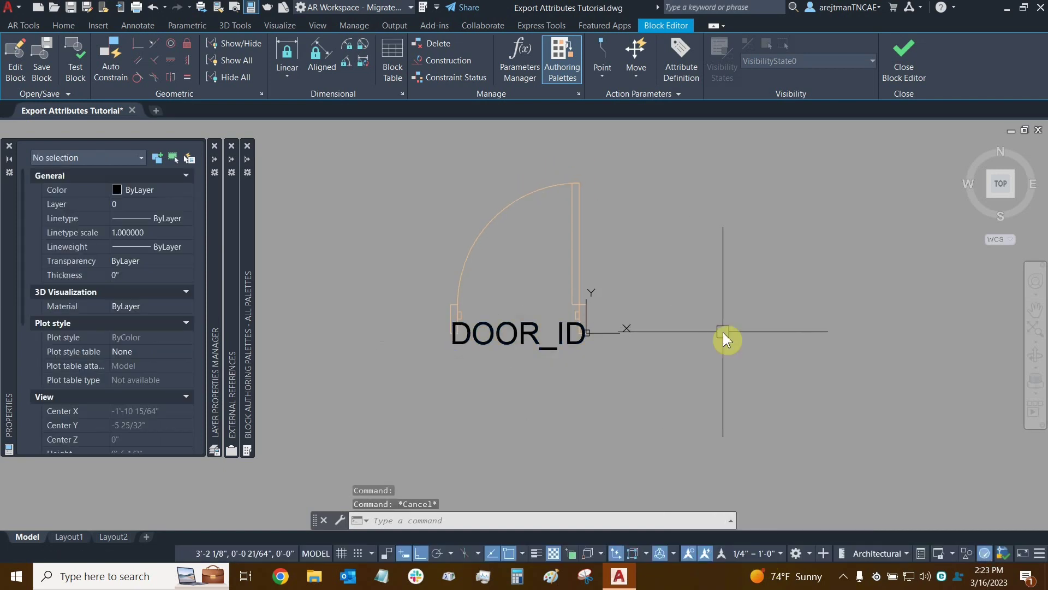
Try editing the DOOR_ID attribute with ATTEDIT, then cancel the command
type("attes")
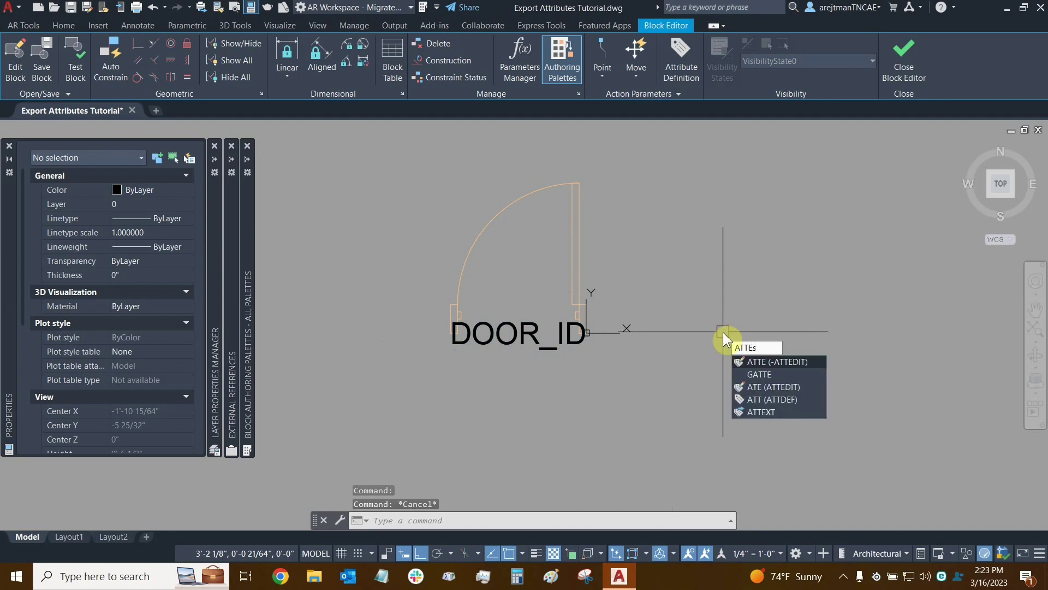
key("BackSpace")
type("dit")
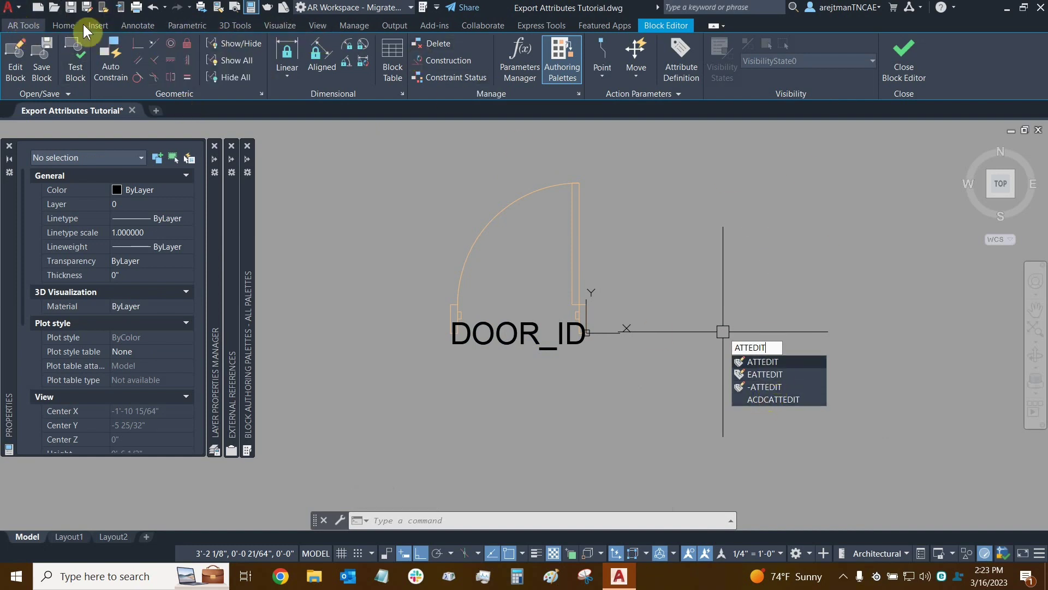
left_click(776, 363)
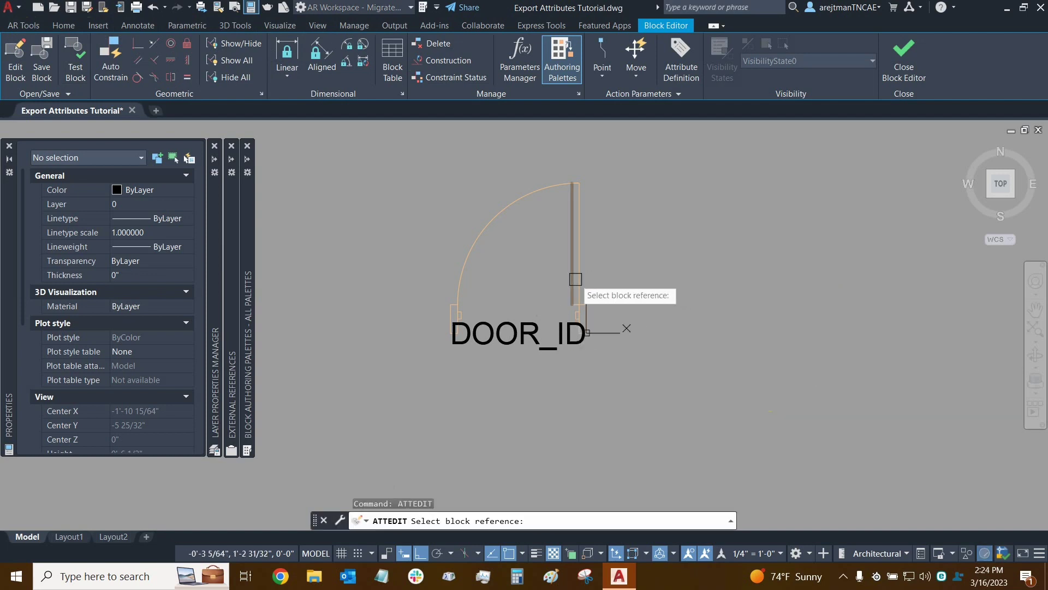
left_click(533, 334)
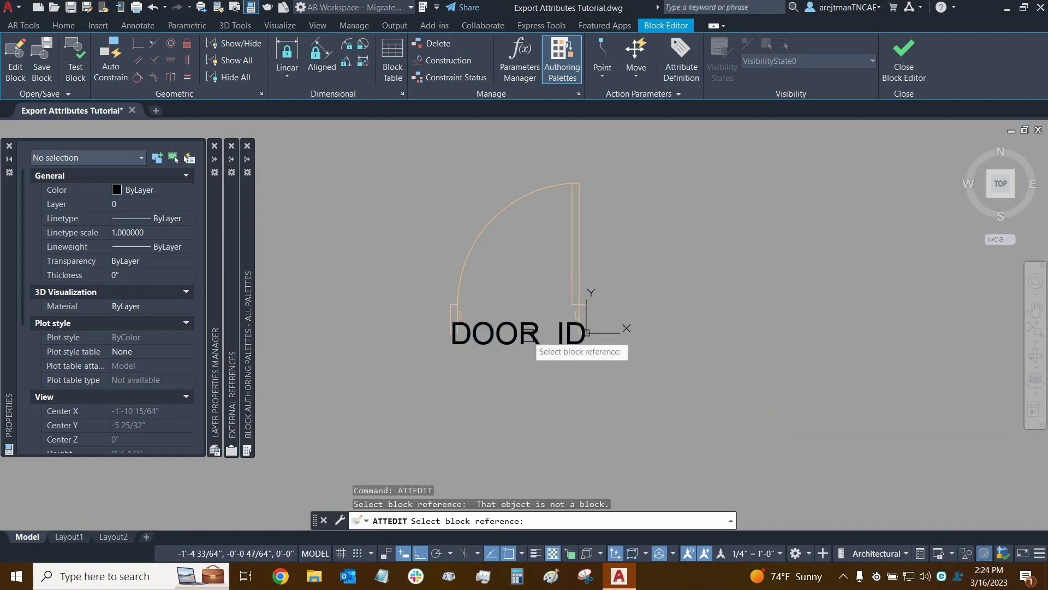
left_click(532, 334)
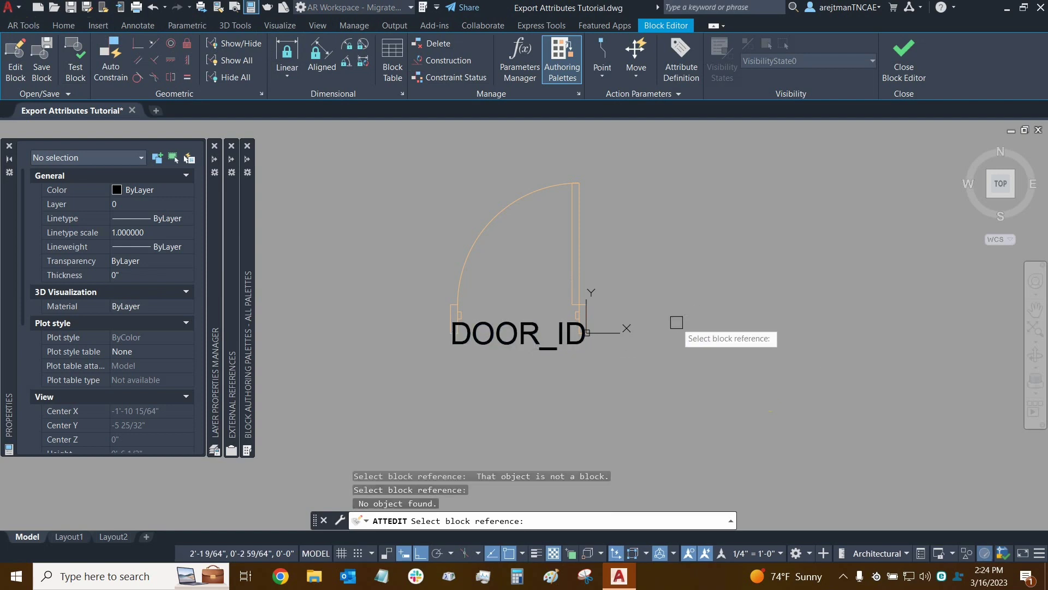
key("Escape")
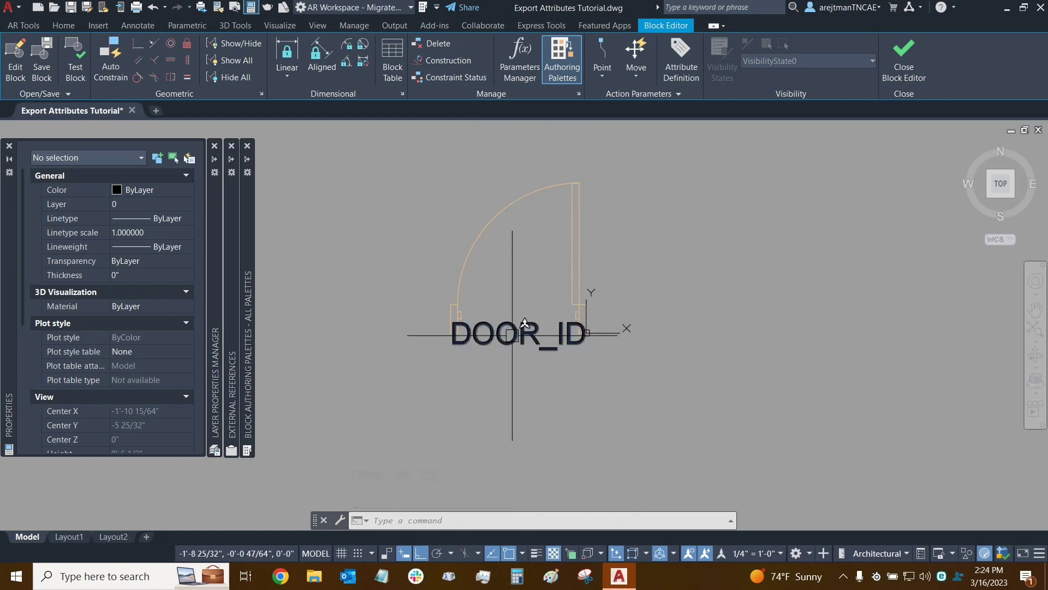
left_click(683, 70)
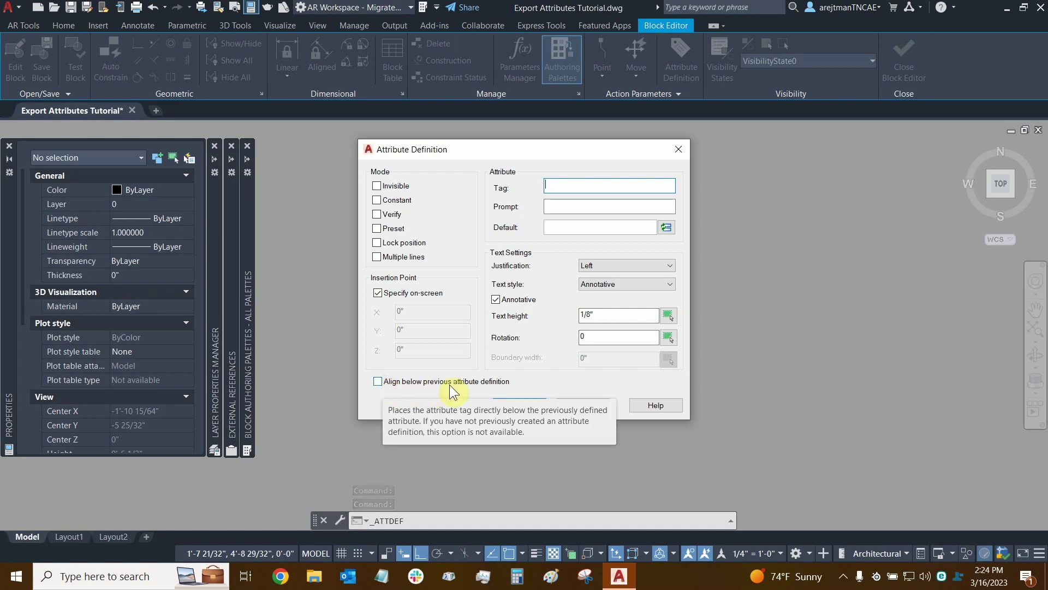
left_click(578, 404)
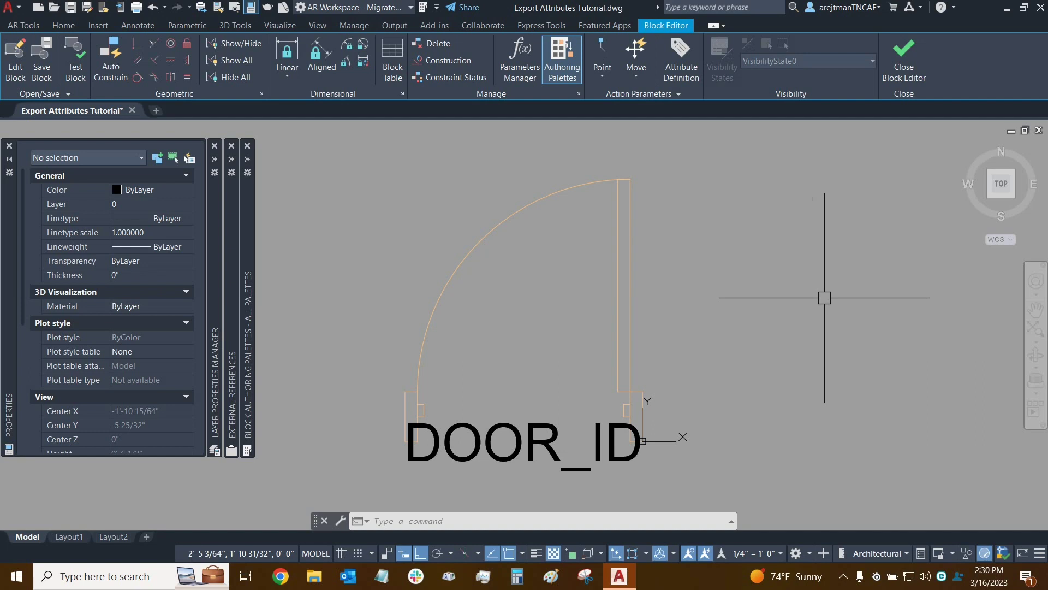
Run BATTMAN, choose the Door 2 Feet 10 Inches in 8 Inch Wall block, and select its DOOR_ID row
type("BATTMAN")
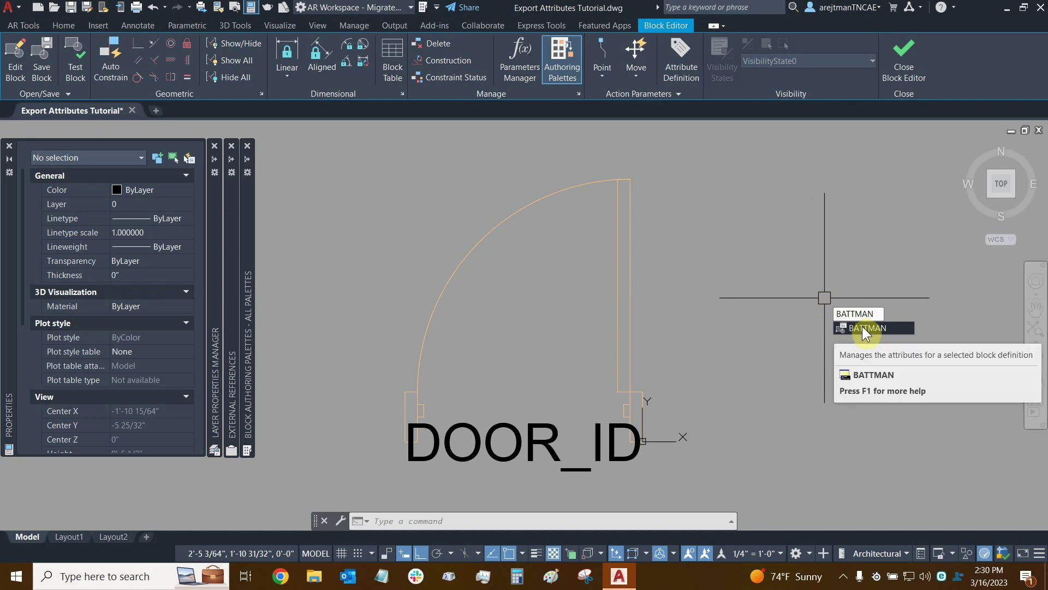
left_click(862, 326)
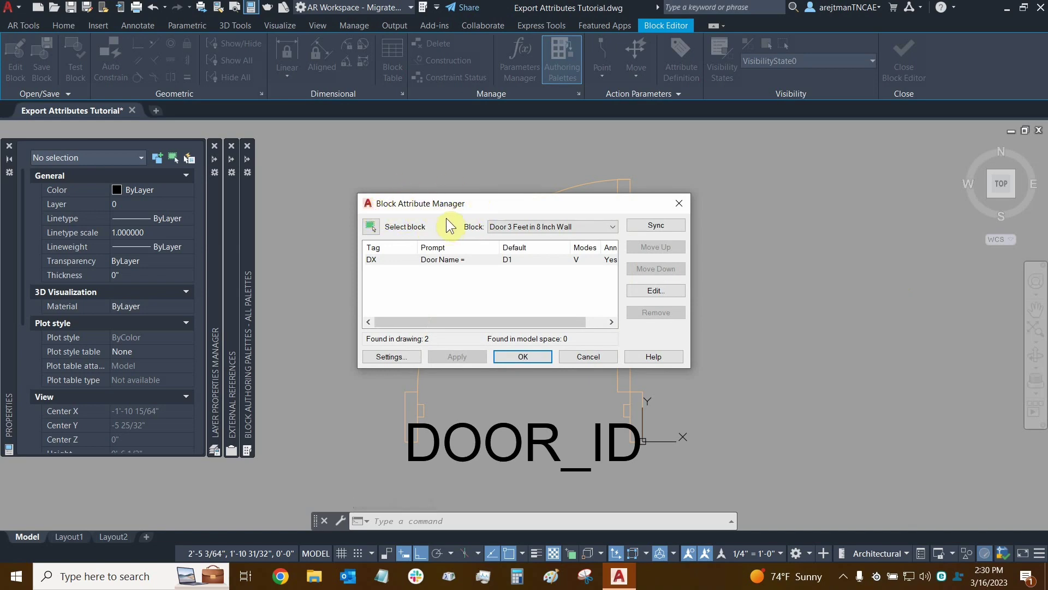
left_click(526, 227)
left_click(517, 248)
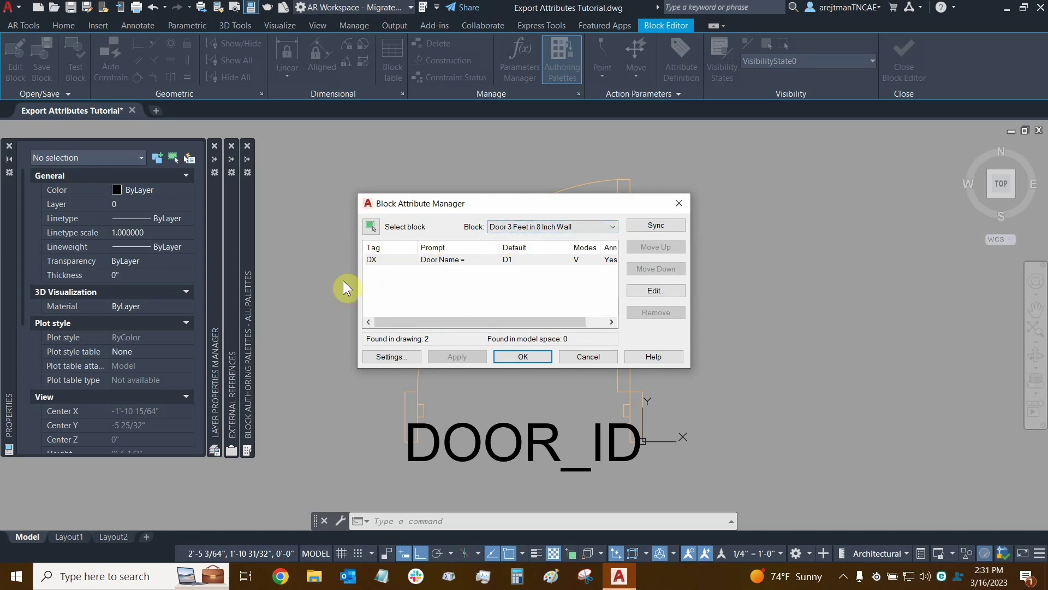
left_click(522, 227)
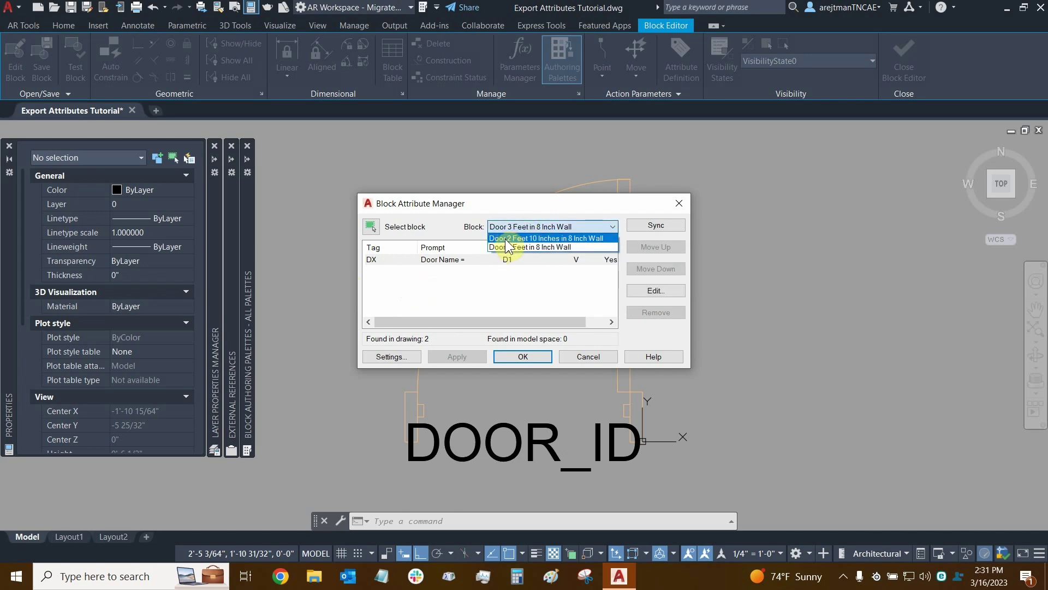
left_click(505, 238)
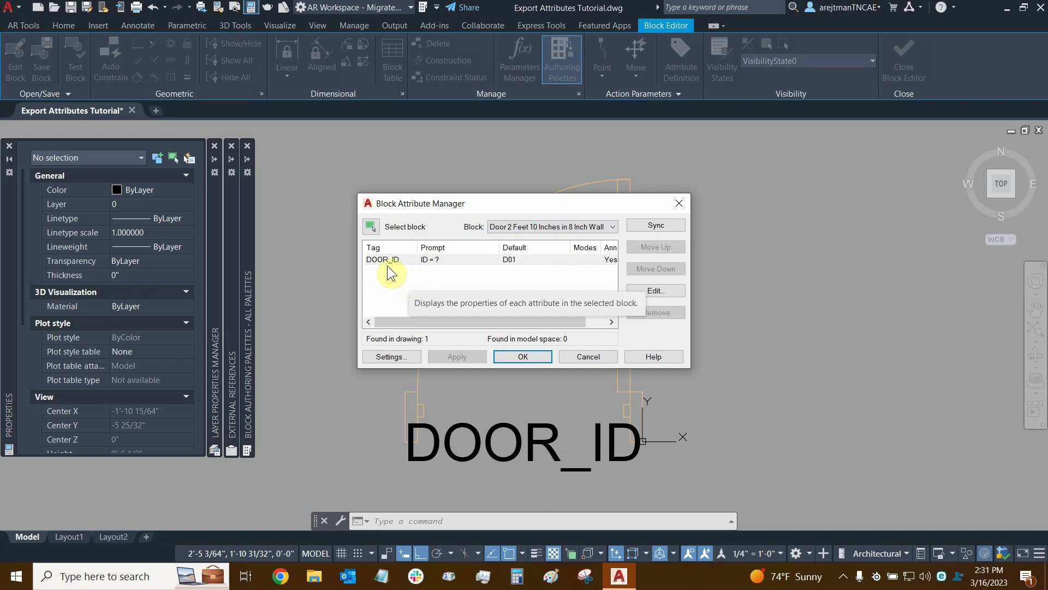
left_click(540, 227)
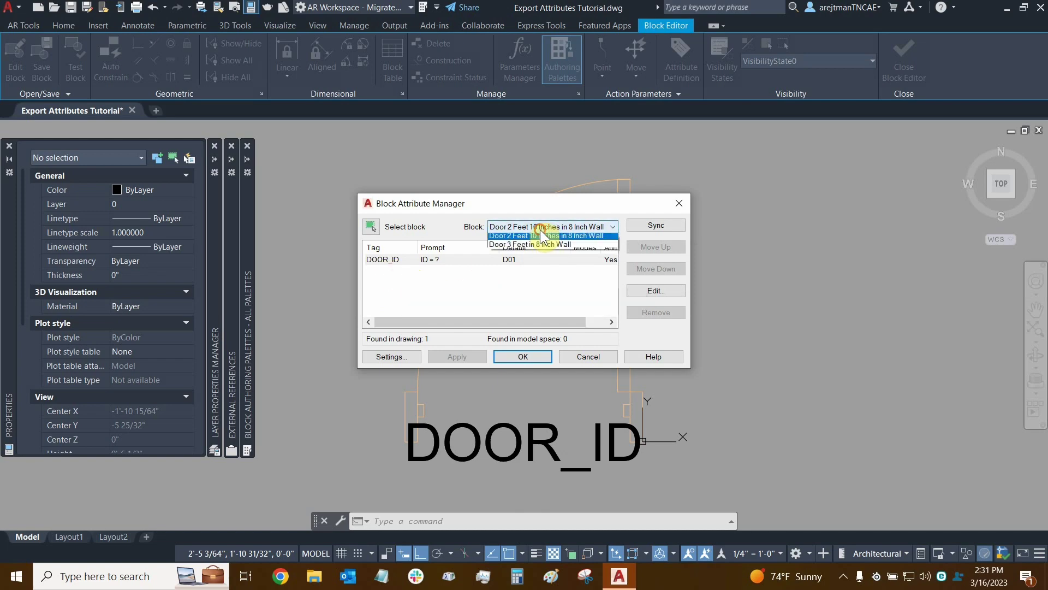
left_click(500, 248)
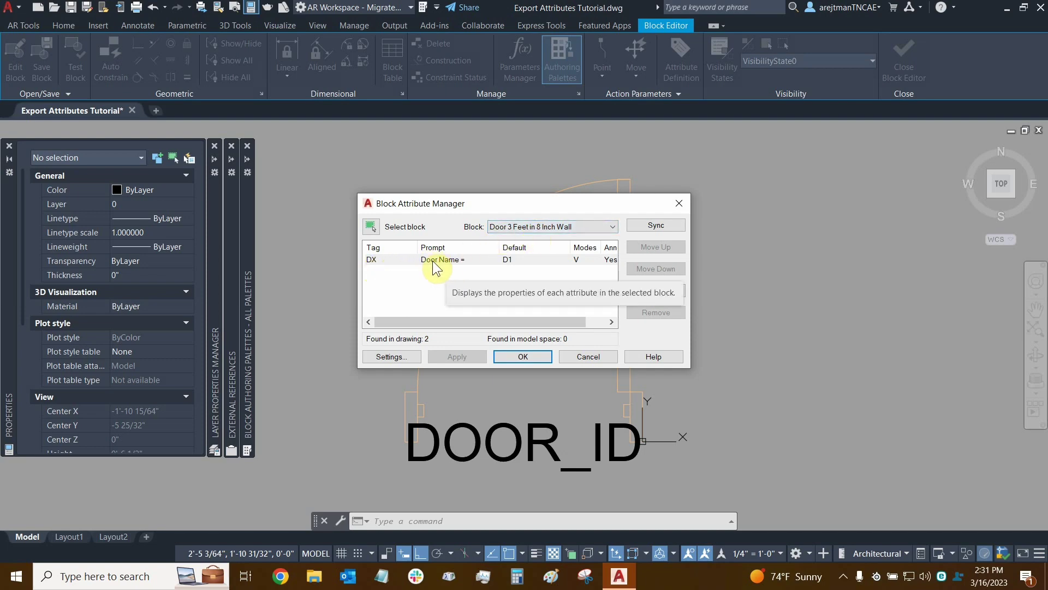
left_click(532, 227)
left_click(505, 239)
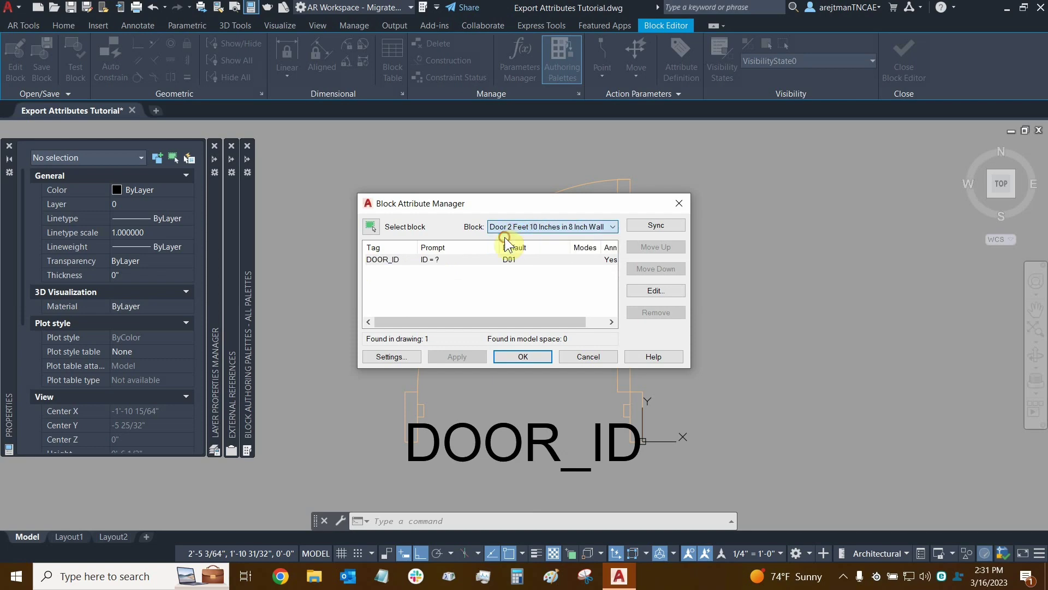
left_click(401, 260)
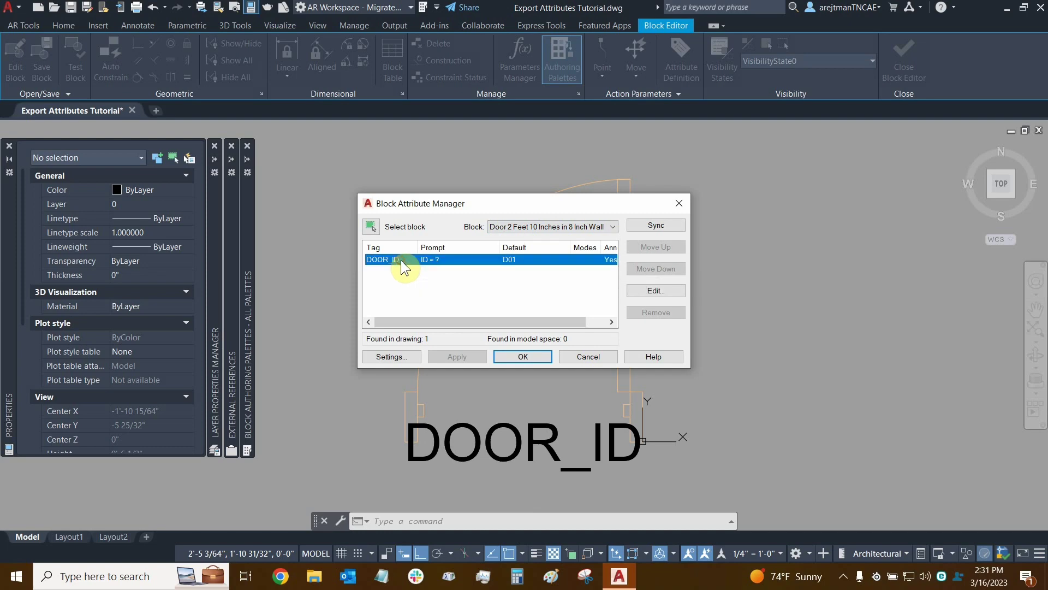
Edit DOOR_ID and review its layer, colour, text style and height settings
left_click(640, 291)
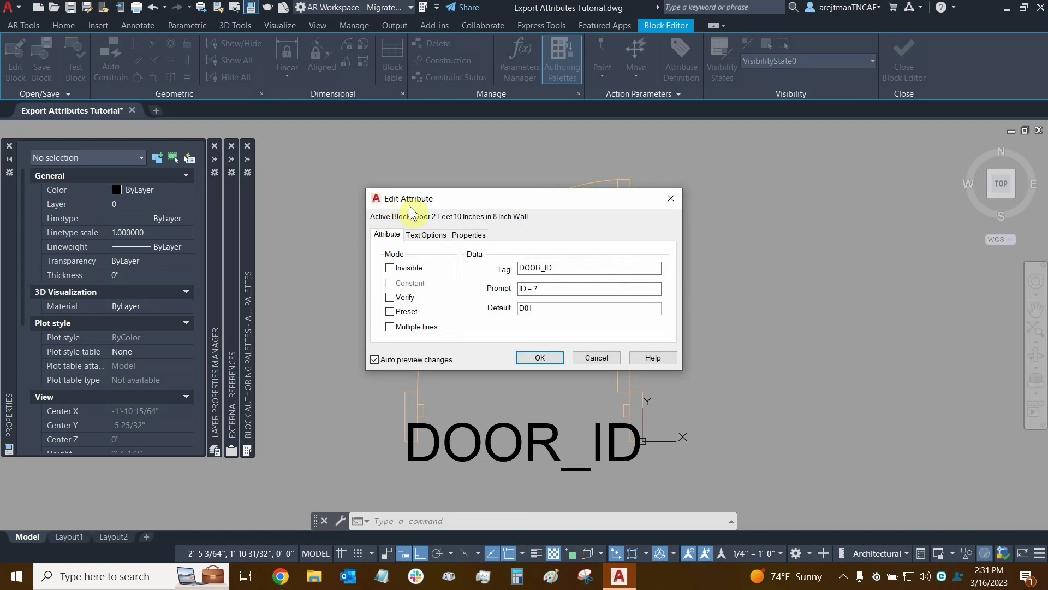
left_click(459, 234)
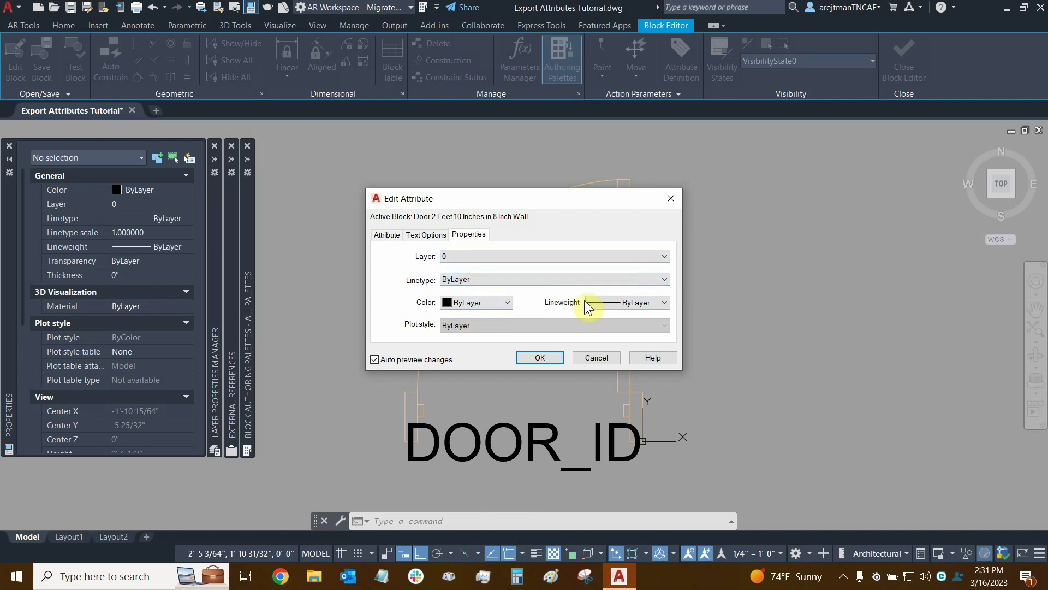
left_click(427, 234)
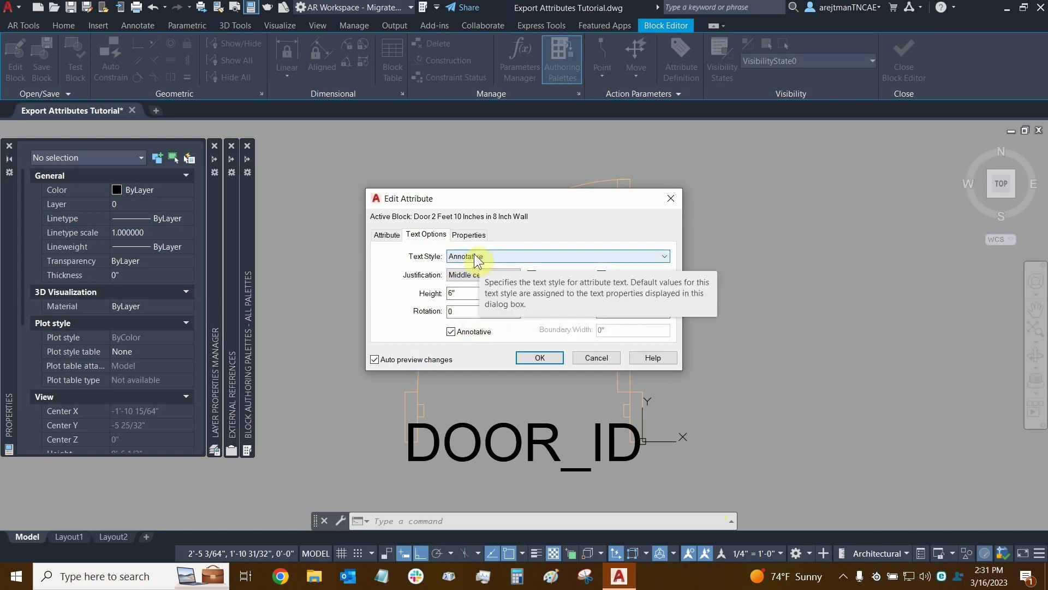
Replace the tag DOOR_ID with DXX and retype the prompt as 'ID = ?'
left_click(386, 236)
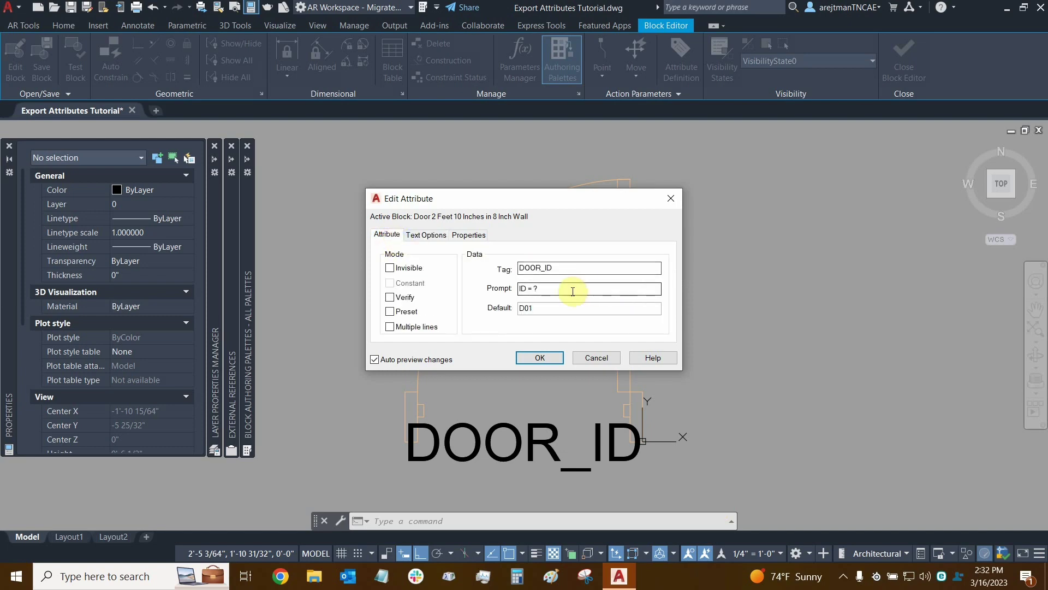
double_click(568, 267)
type("DXX")
left_click_drag(562, 290, 518, 289)
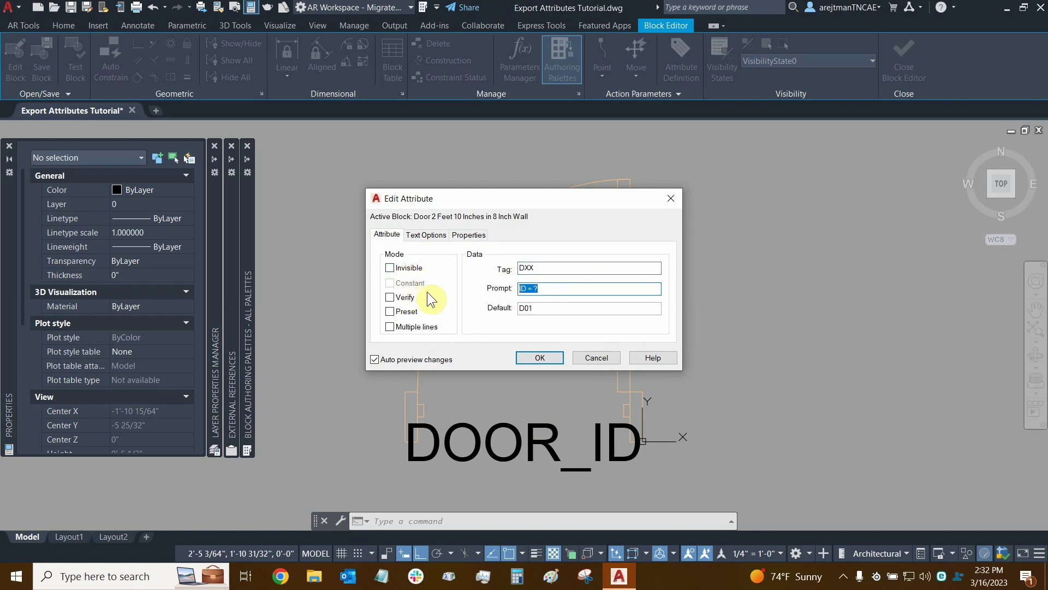
mouse_move(428, 292)
key("BackSpace")
type("ID = ?")
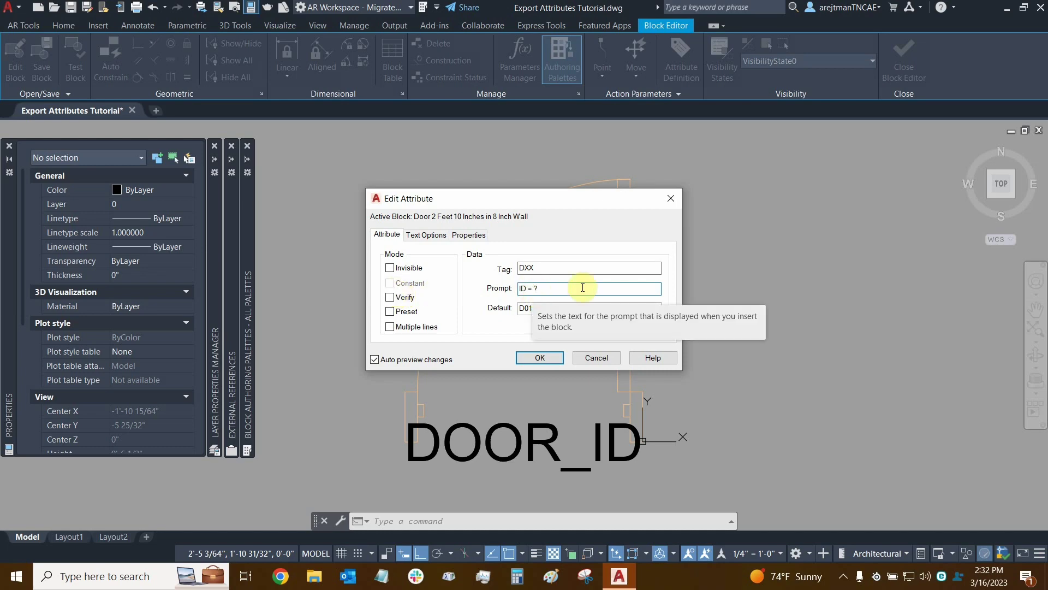
left_click(512, 294)
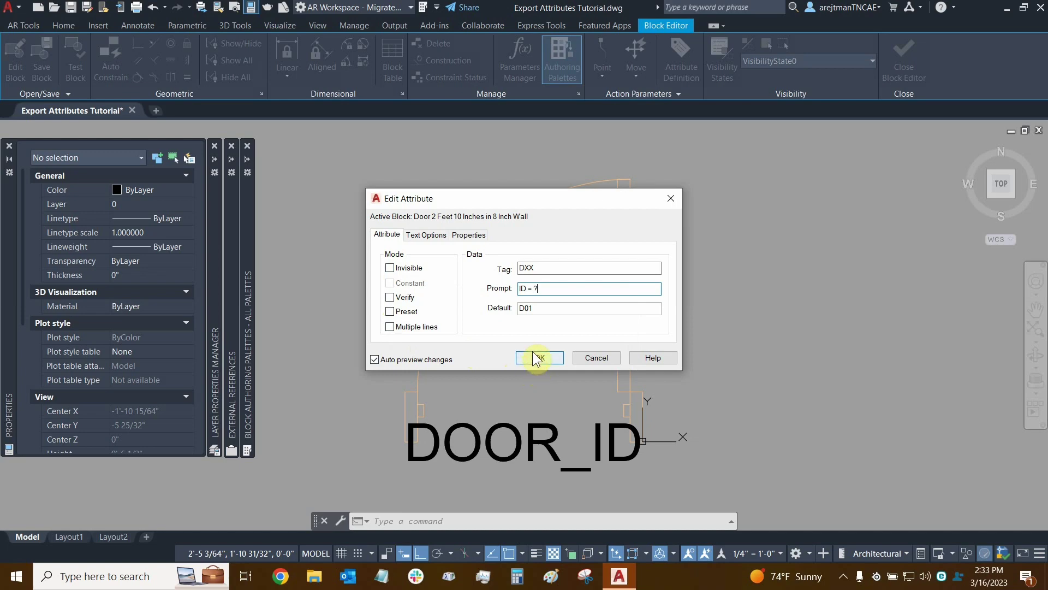
Confirm and apply the DXX tag change, then select the attribute text to inspect its properties
left_click(537, 360)
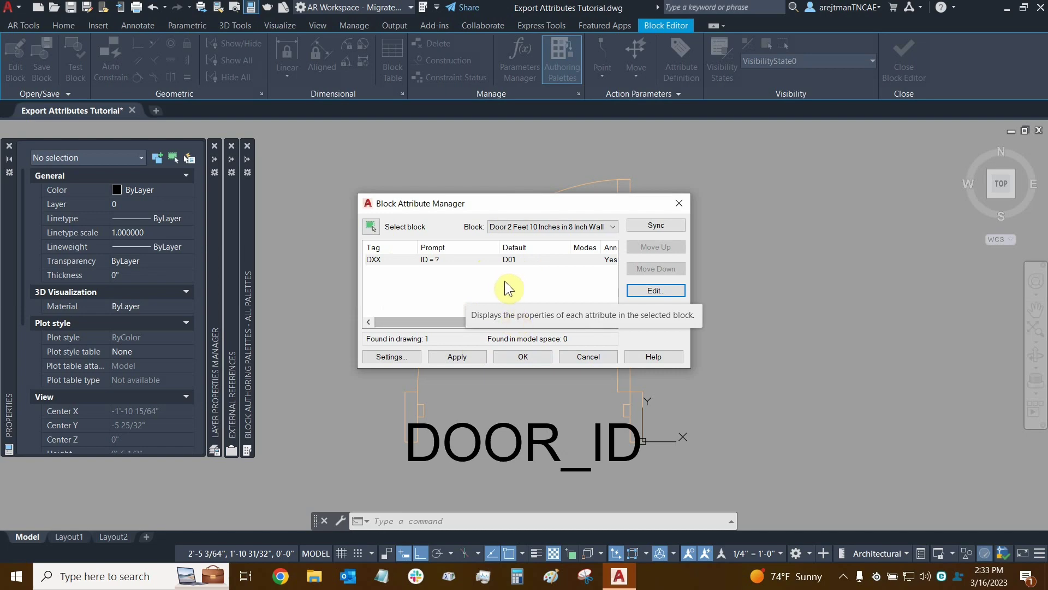
left_click(468, 359)
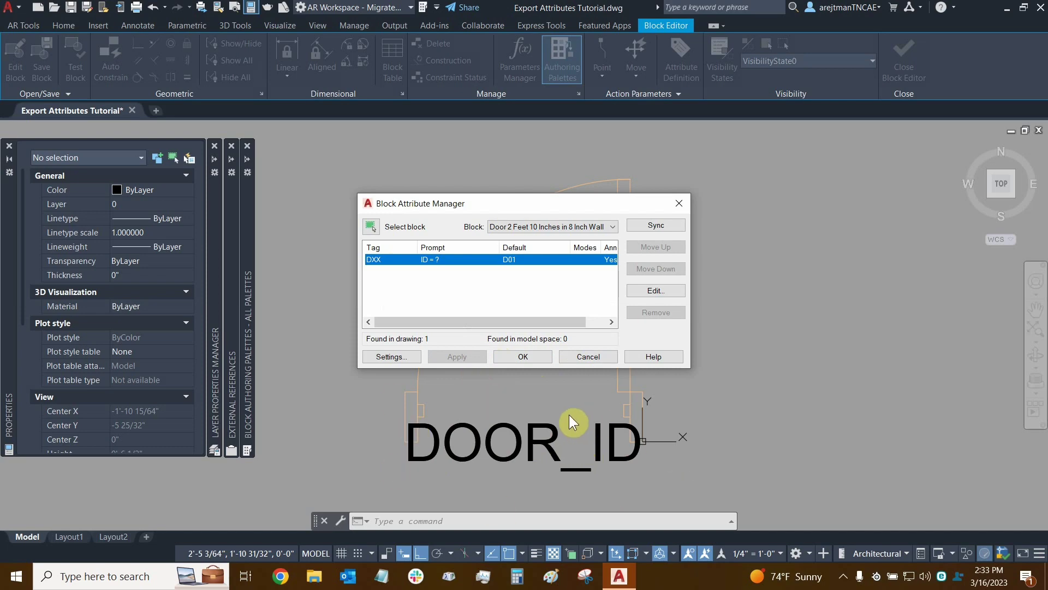
left_click(527, 355)
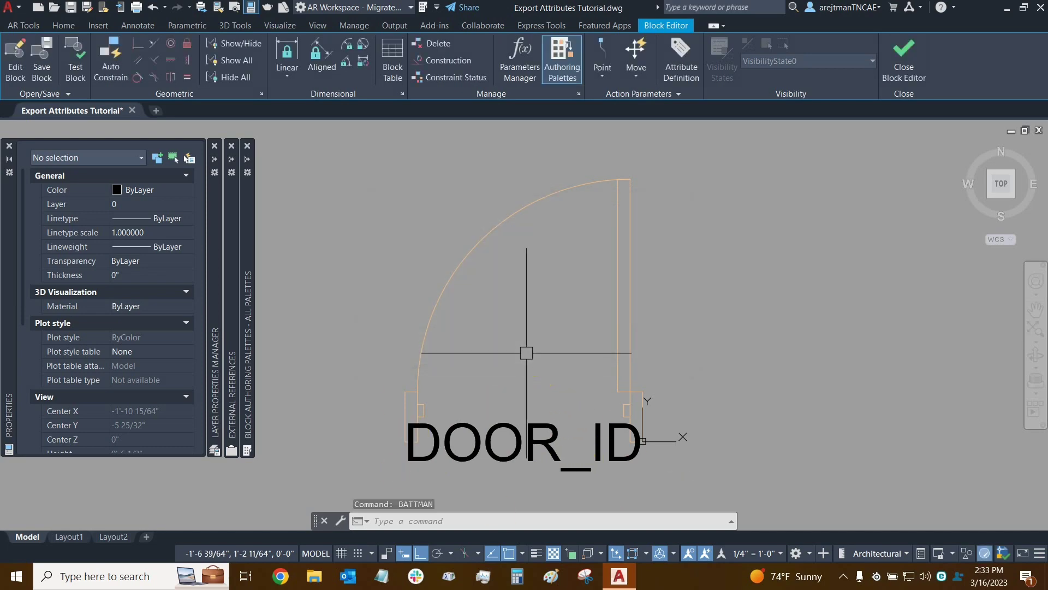
left_click(544, 442)
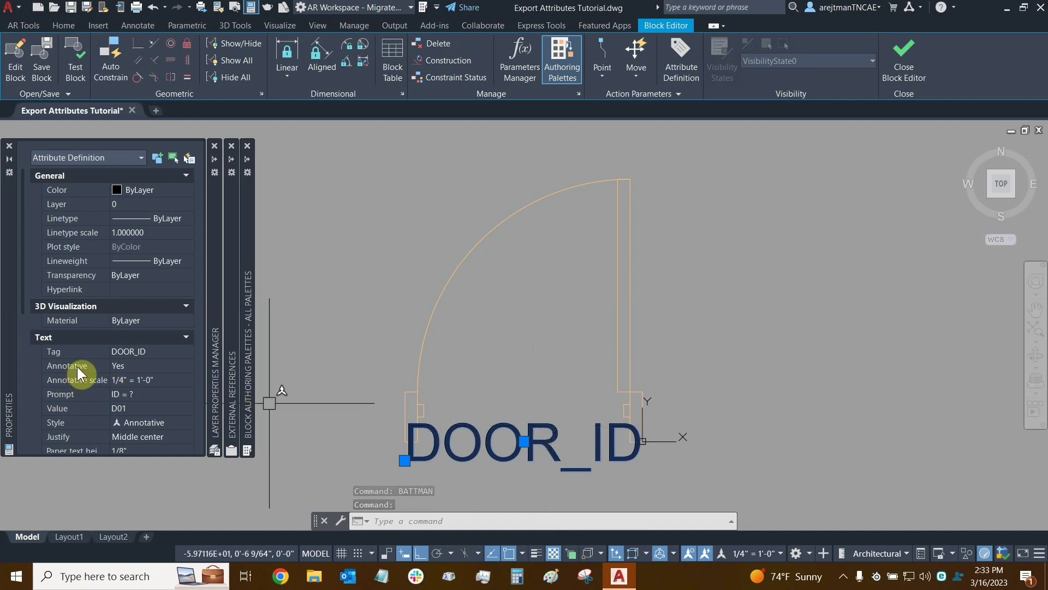
scroll(84, 363, "down", 2)
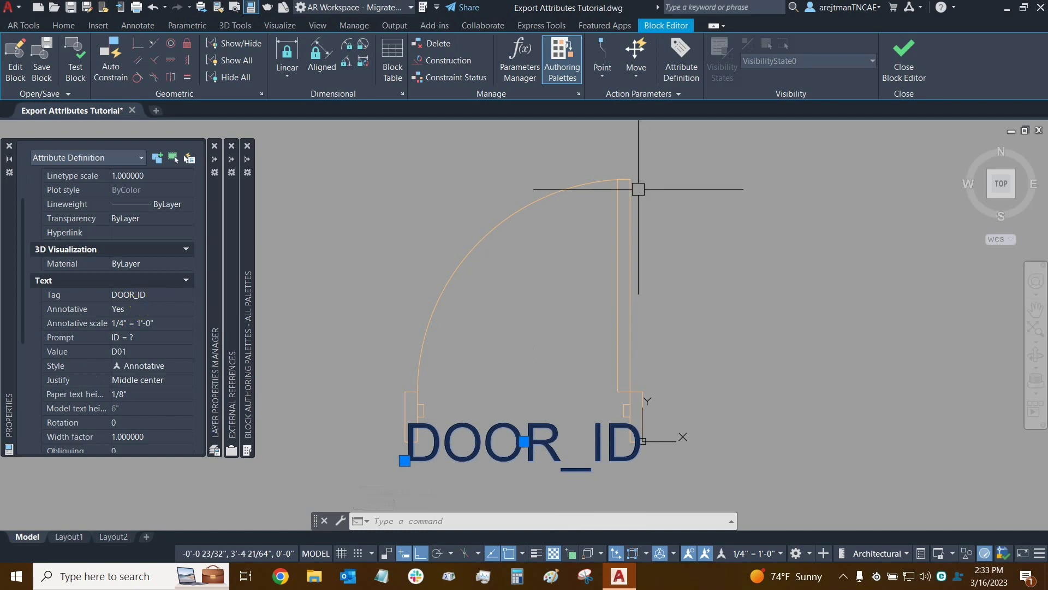
Recheck the 3 ft and 2 ft 10 in door blocks' attributes in BATTMAN, then close it
key("Escape")
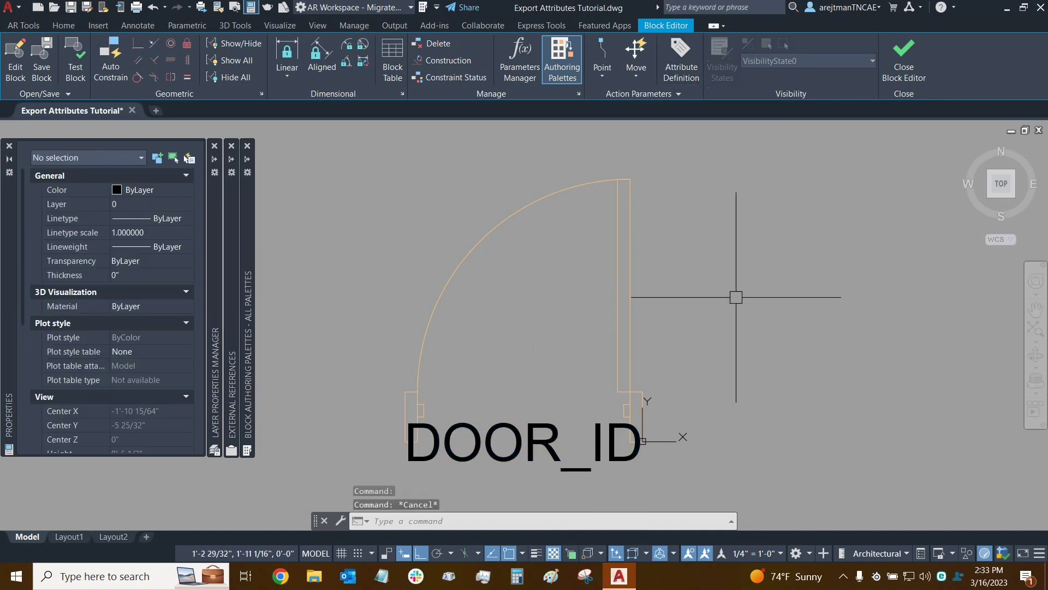
type("battman")
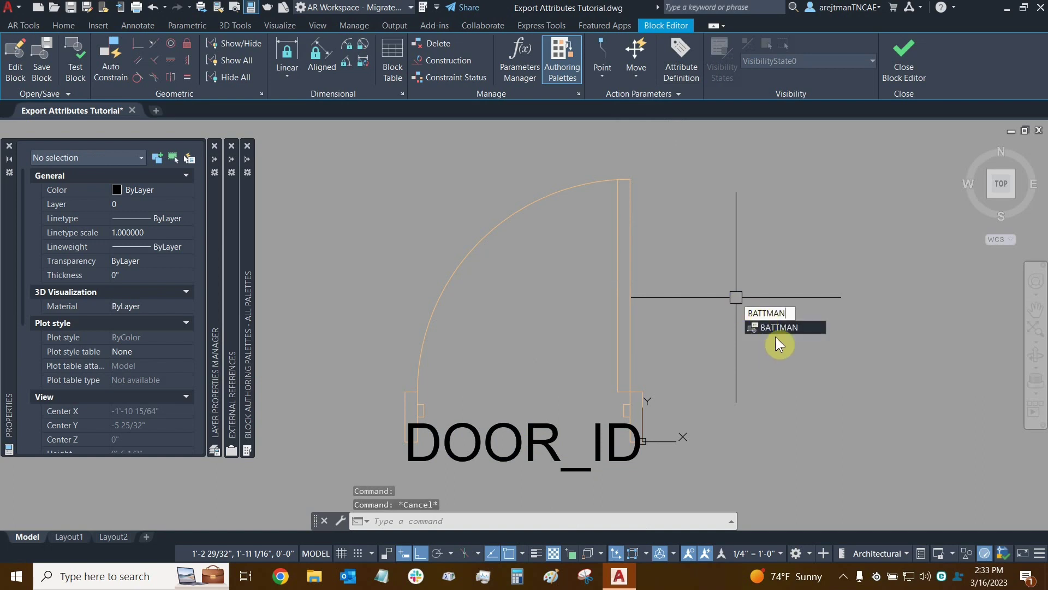
left_click(780, 328)
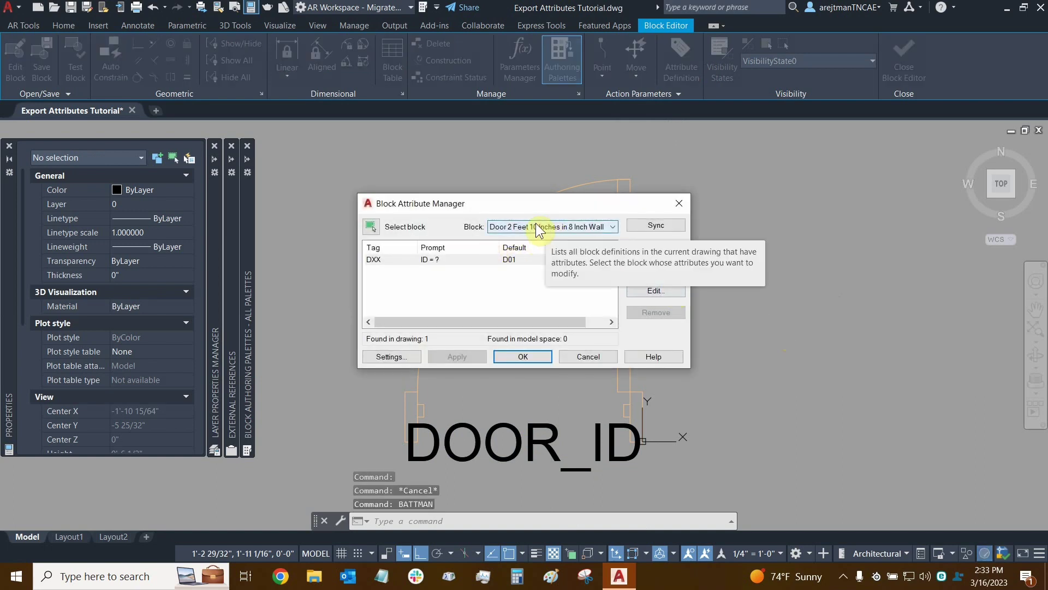
left_click(508, 226)
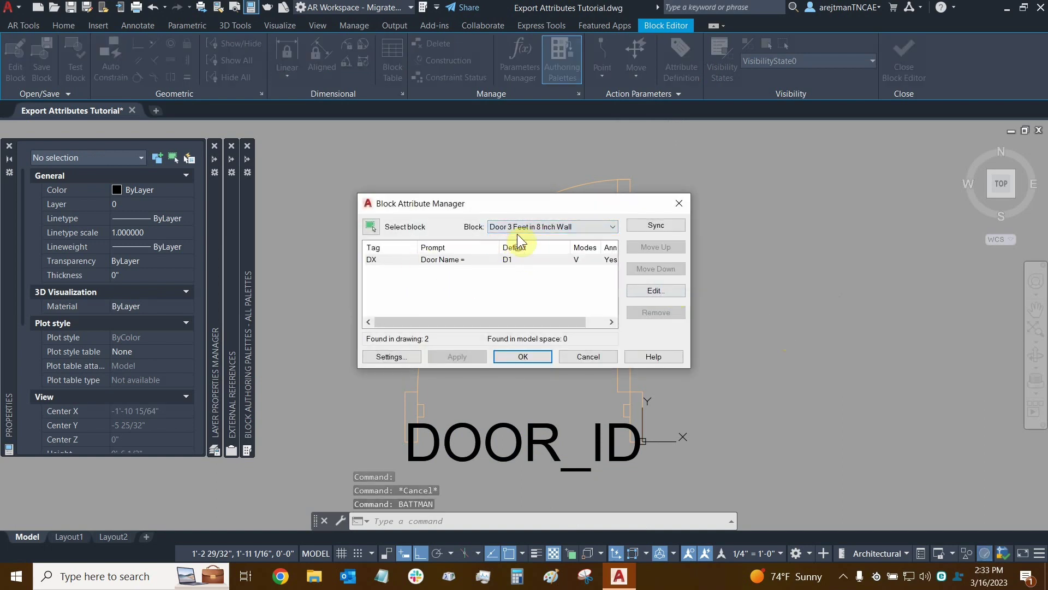
left_click(525, 226)
left_click(521, 240)
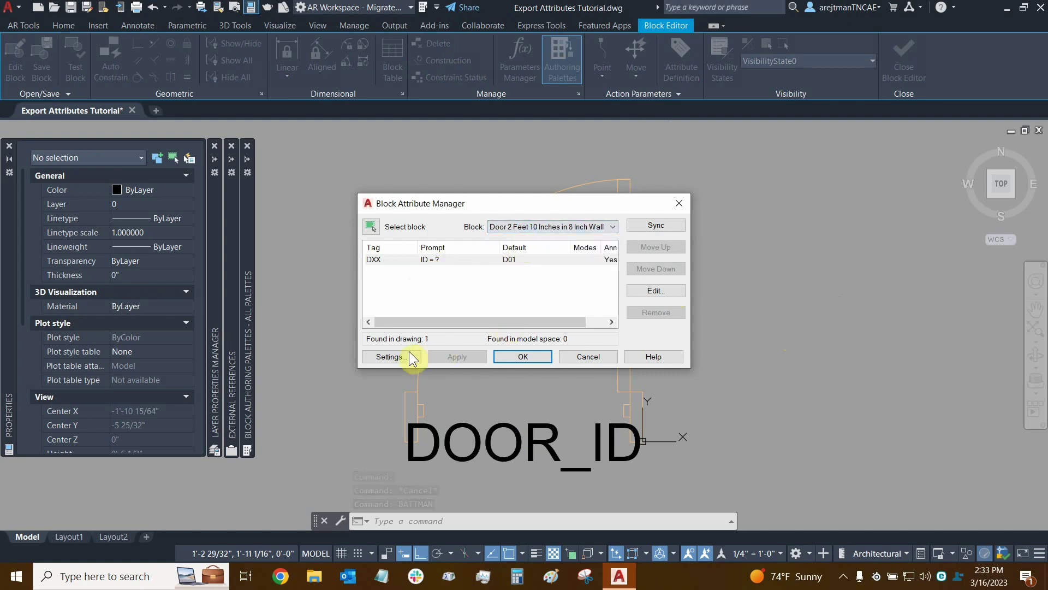
left_click(513, 357)
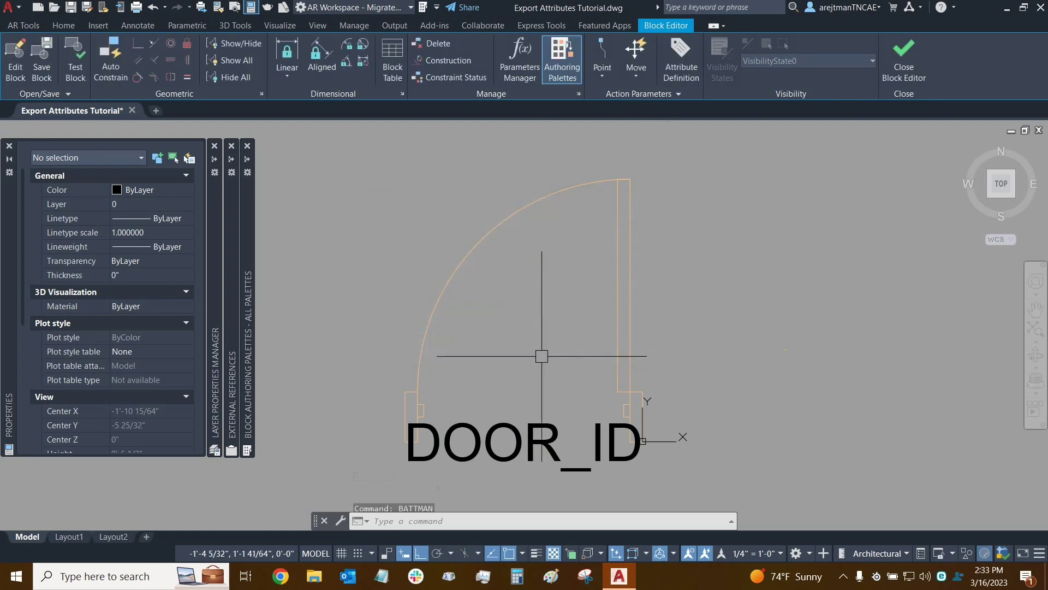
Select the attribute definition to view its DXX tag in Properties
left_click(537, 437)
scroll(87, 390, "down", 5)
scroll(119, 364, "up", 5)
Set the attribute's Tag field to DXX in the Properties palette, then deselect it
left_click(170, 351)
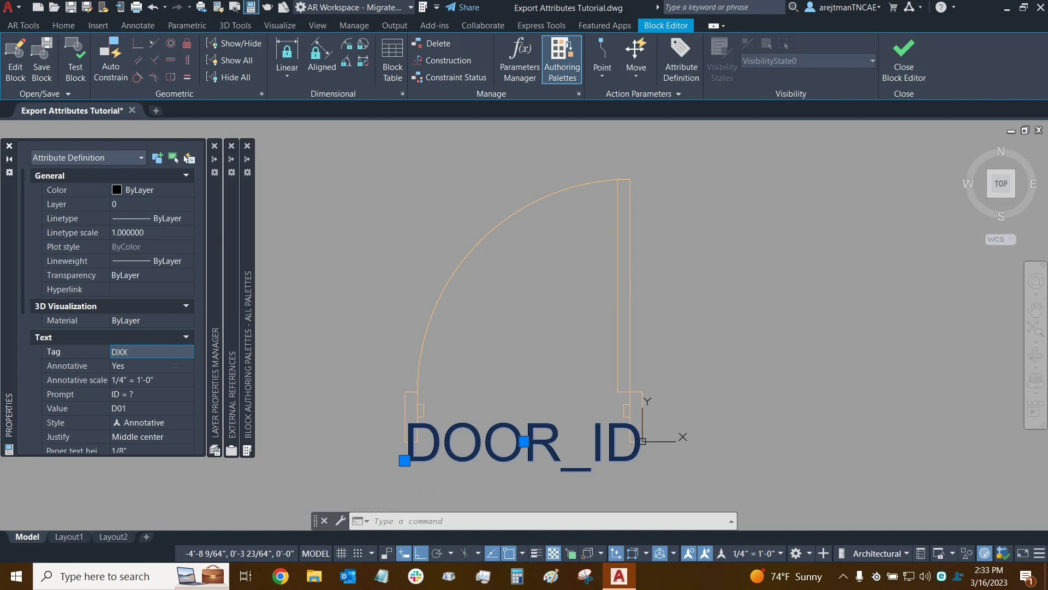
key("Return")
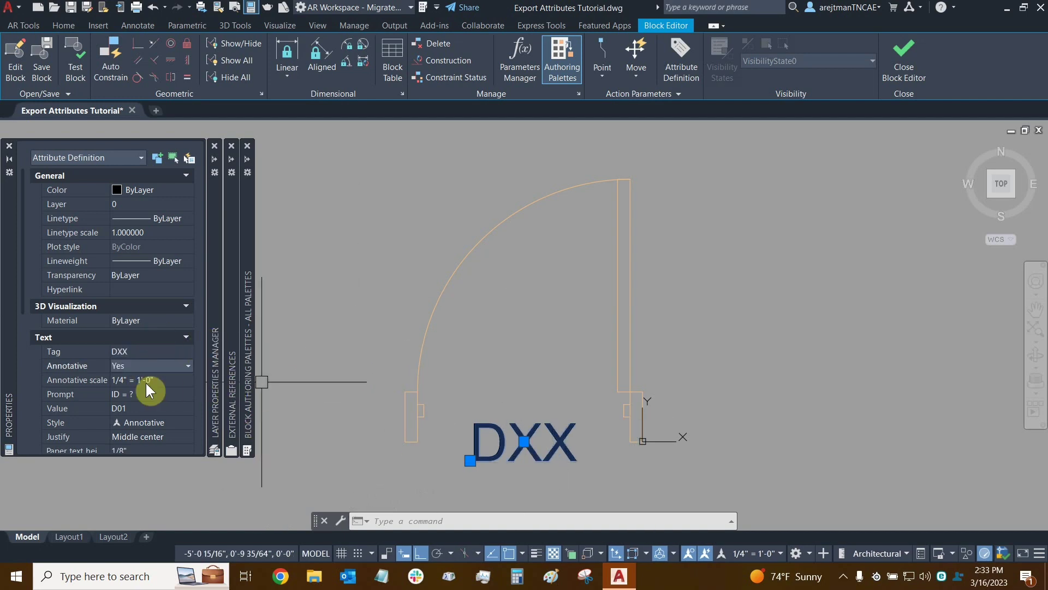
scroll(148, 420, "down", 5)
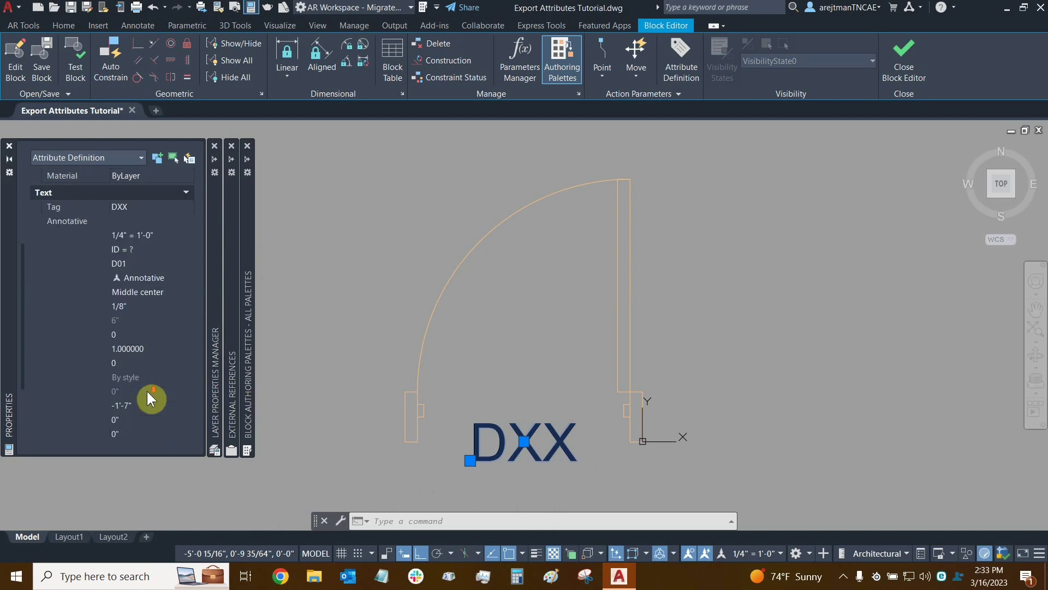
scroll(140, 309, "down", 2)
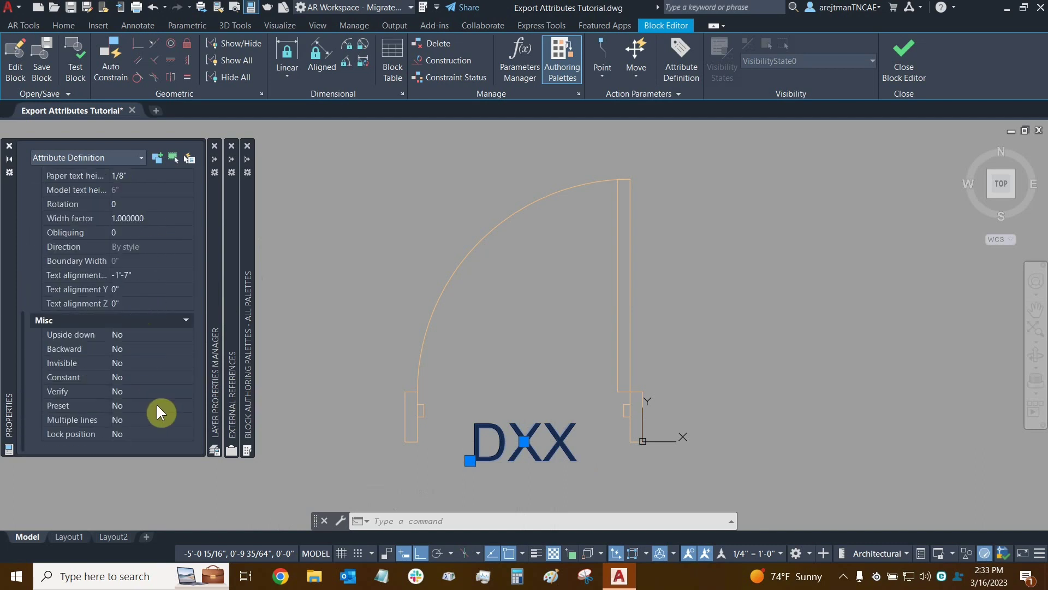
scroll(157, 404, "up", 3)
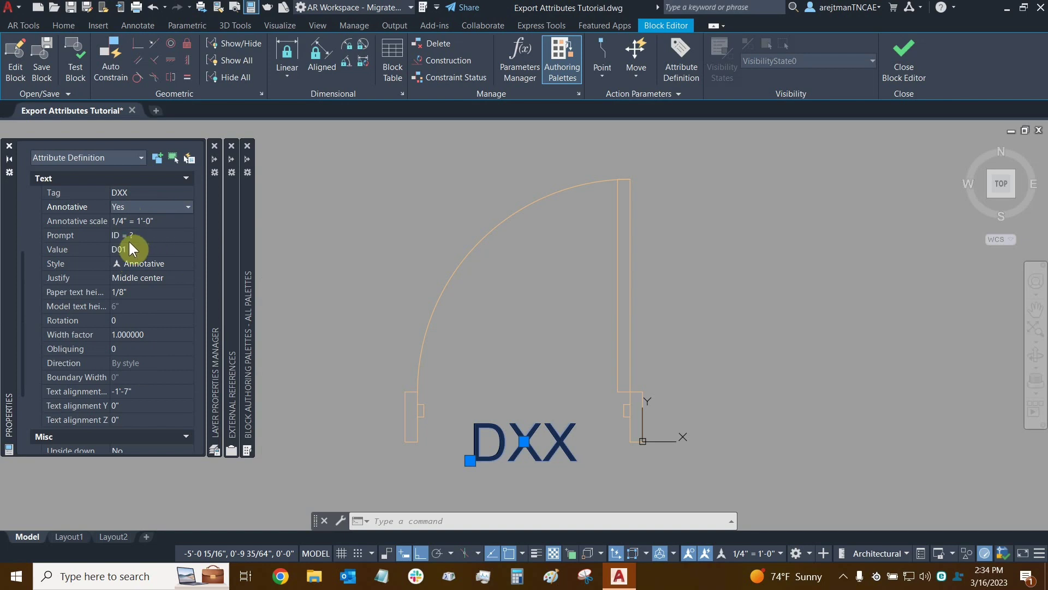
key("Escape")
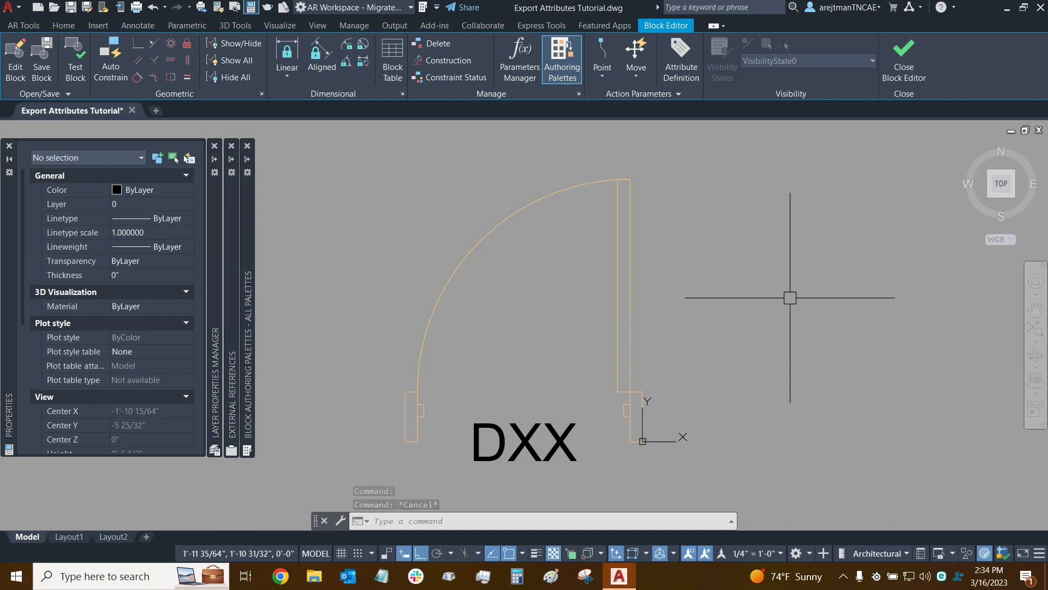
Close the Block Editor saving changes, then reopen the middle door's block and close it again
left_click(903, 60)
left_click(475, 261)
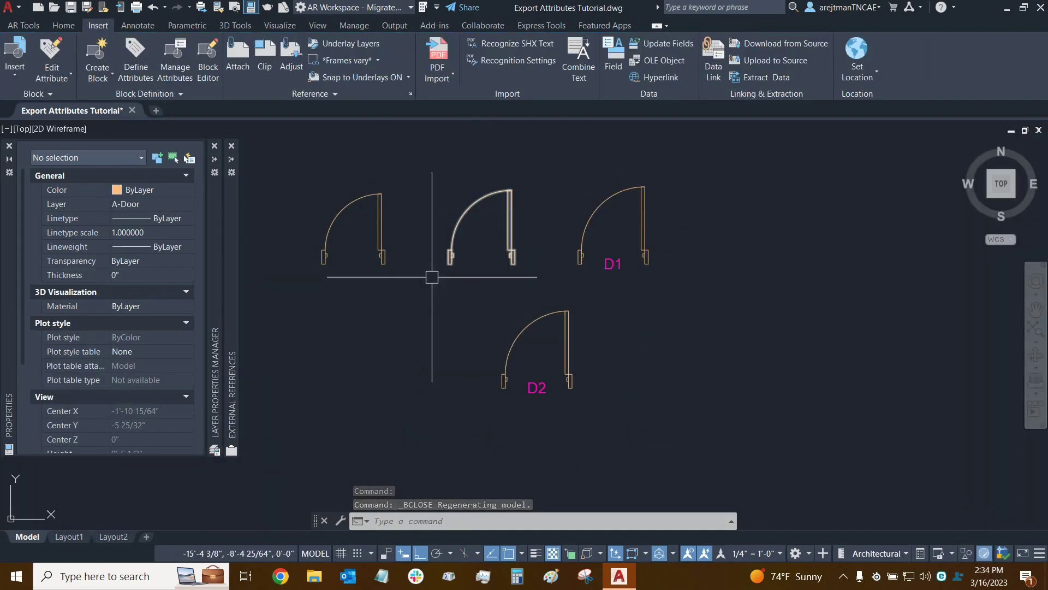
left_click(470, 210)
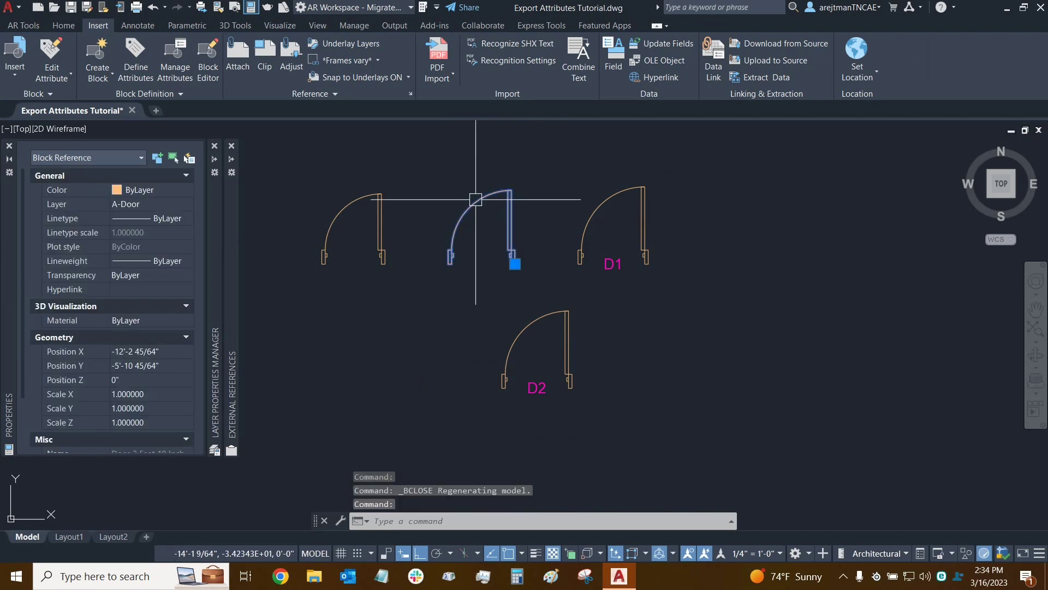
scroll(114, 306, "down", 3)
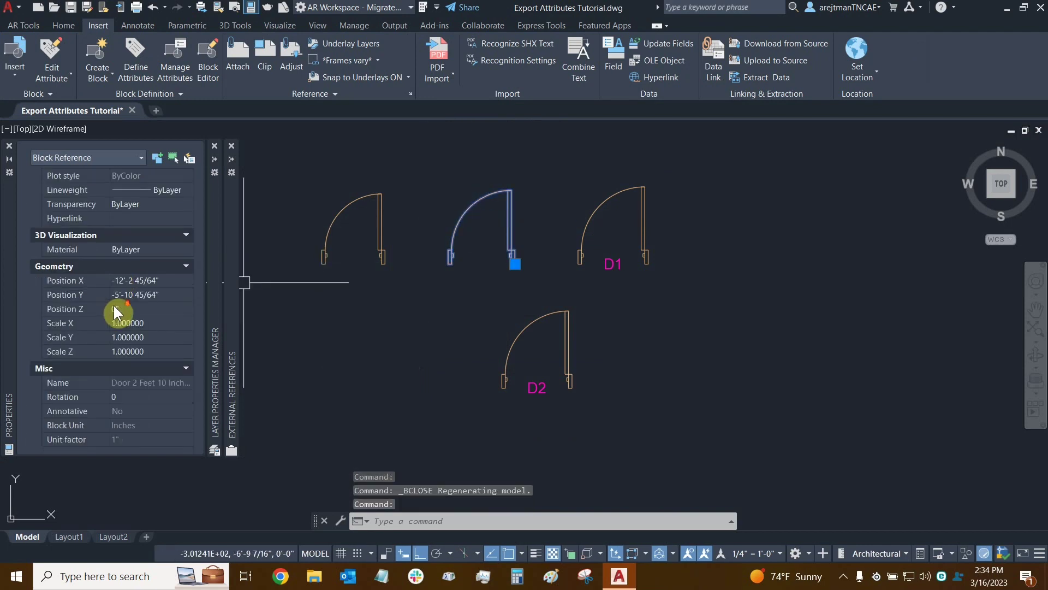
right_click(471, 188)
left_click(512, 240)
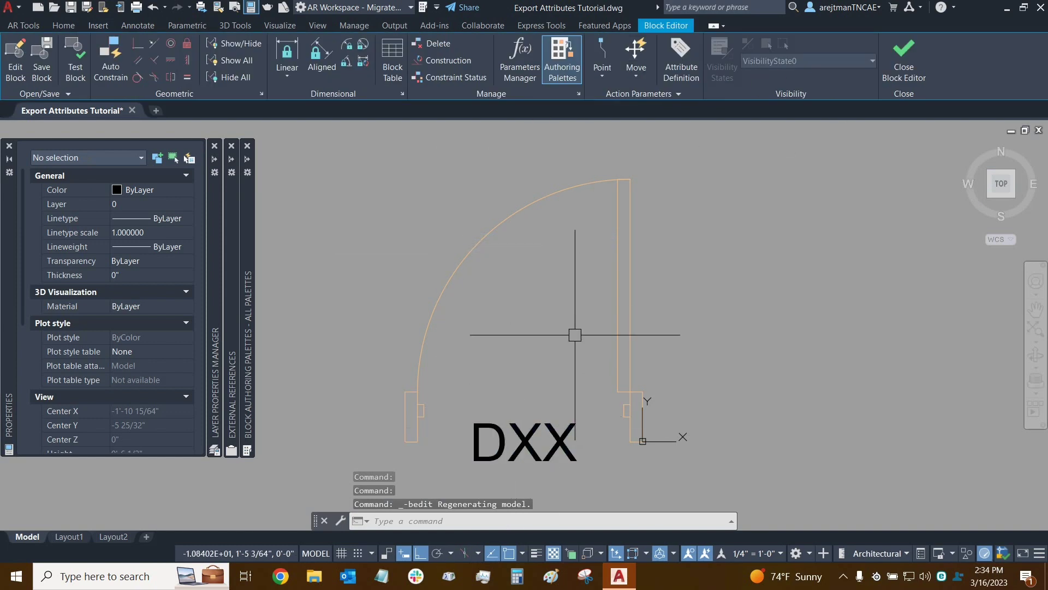
left_click(902, 65)
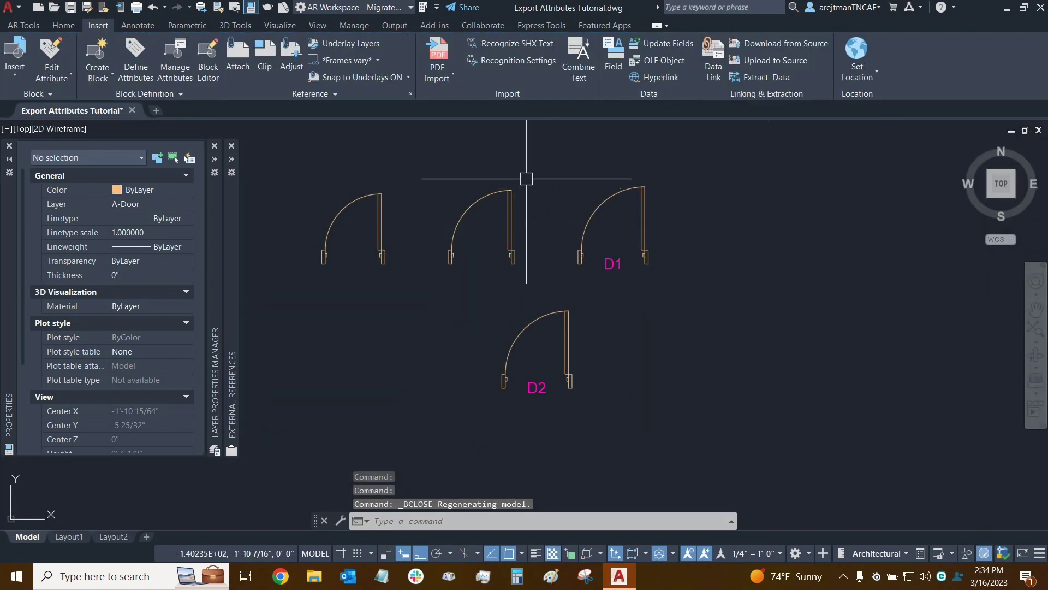
Insert a Door 2 Feet 10 Inches in 8 Inch Wall right of D2 with ID D03
left_click(13, 76)
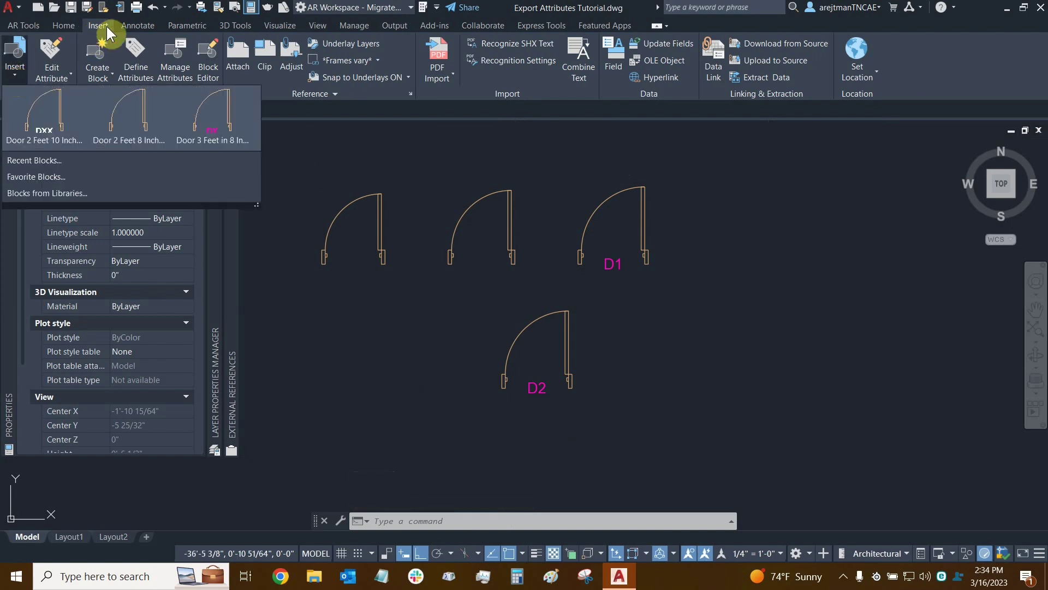
left_click(40, 130)
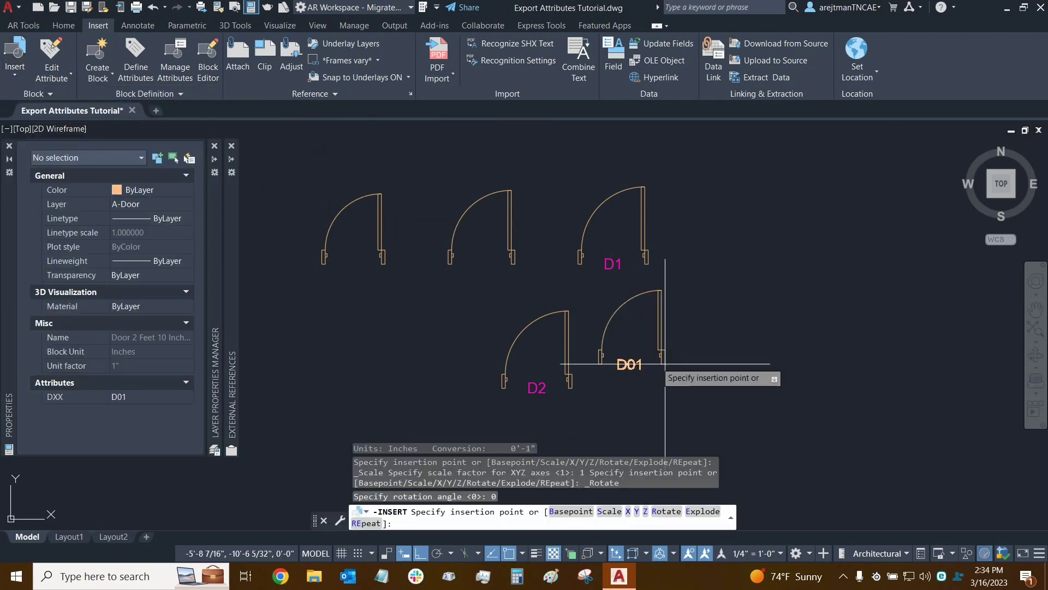
left_click(750, 345)
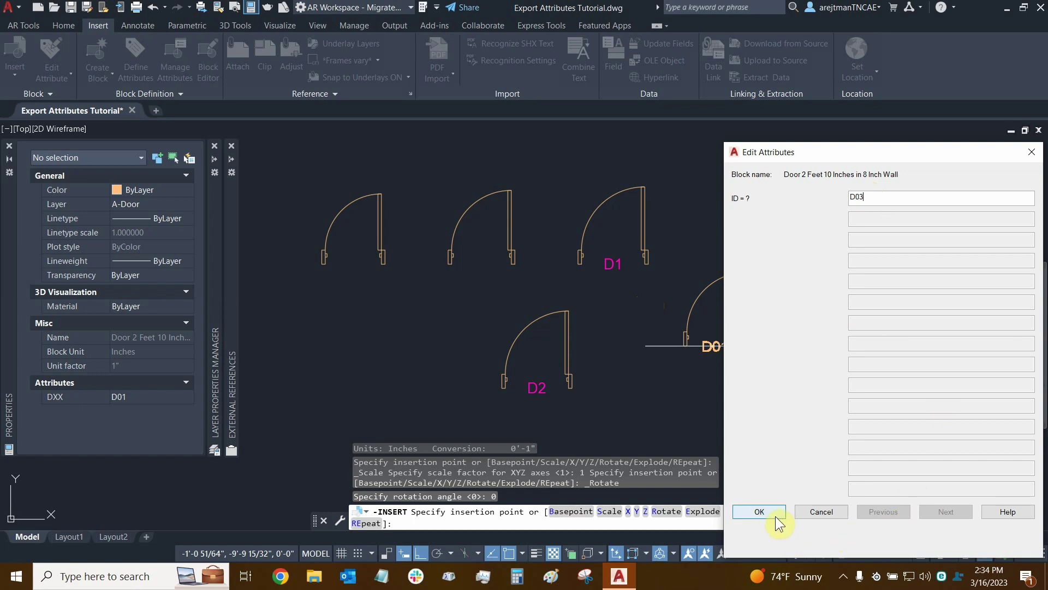
left_click(759, 512)
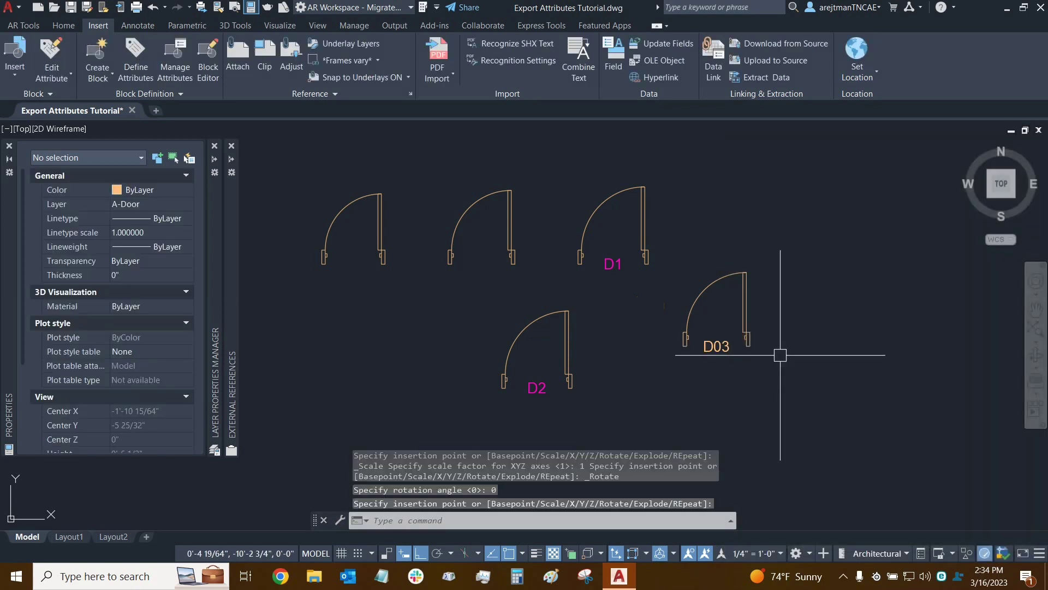
Open the D03 door's block, move the DXX attribute to layer A-Door-Name, and save the block
left_click(748, 296)
right_click(747, 295)
left_click(789, 226)
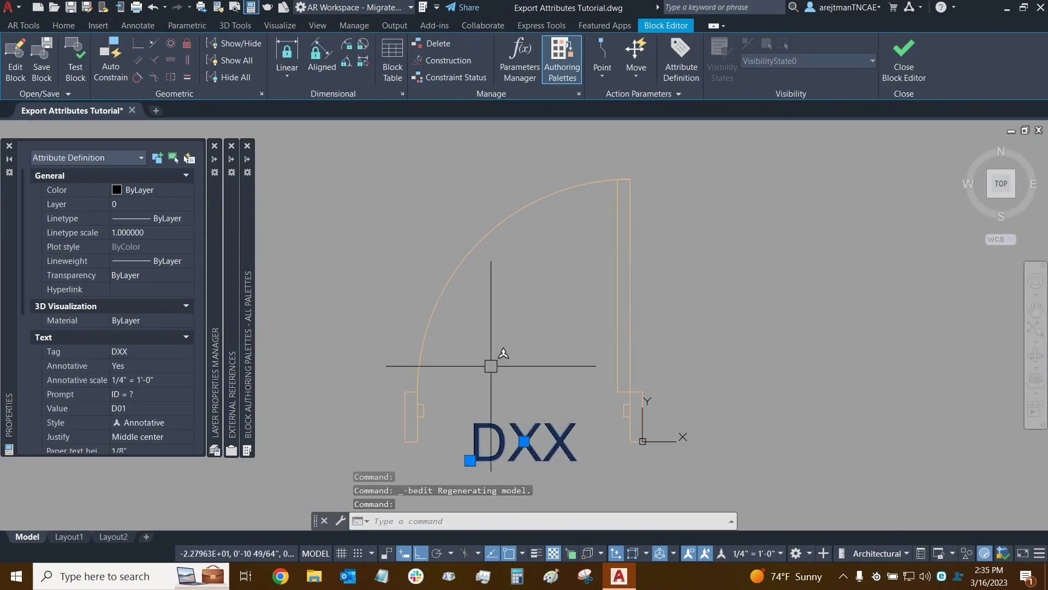
left_click(174, 205)
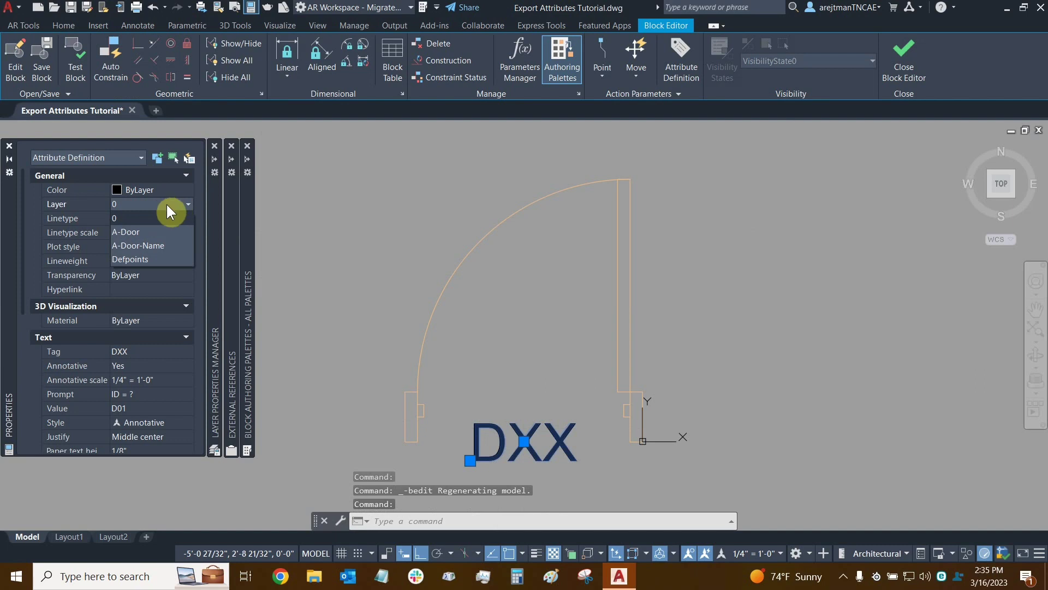
left_click(139, 245)
key("Escape")
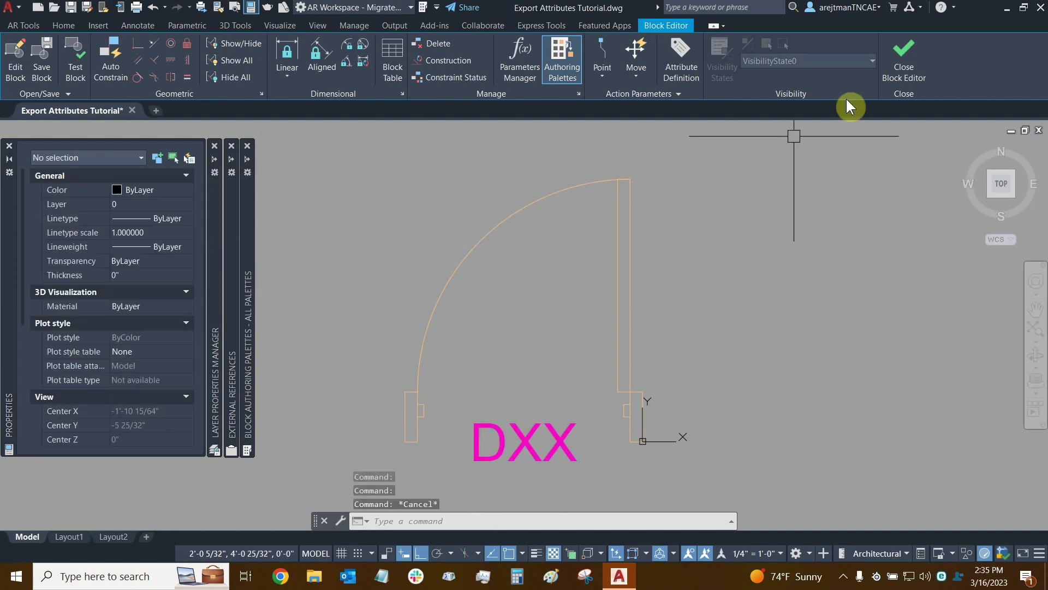
left_click(892, 46)
left_click(456, 264)
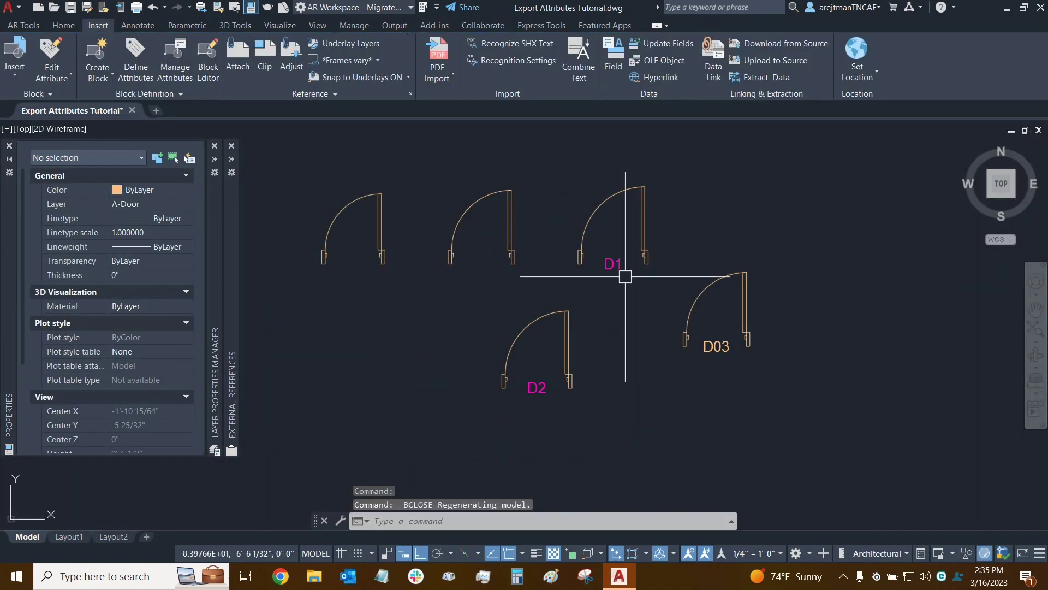
Swap the old D03 door for a Door 2 Feet 10 Inches block right of D2, ID D03
left_click(719, 354)
key("Delete")
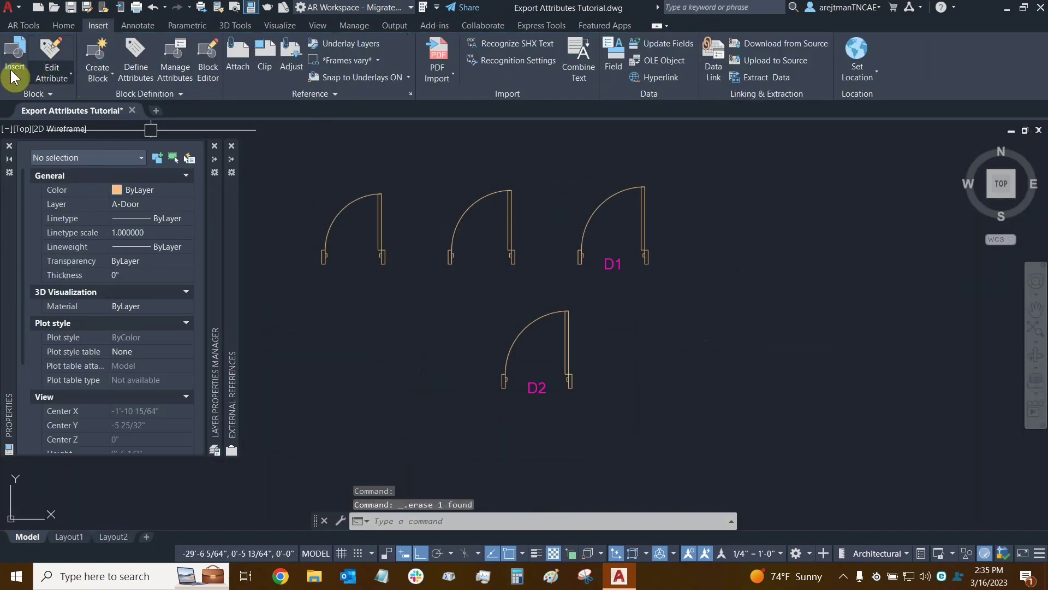
left_click(11, 75)
left_click(73, 113)
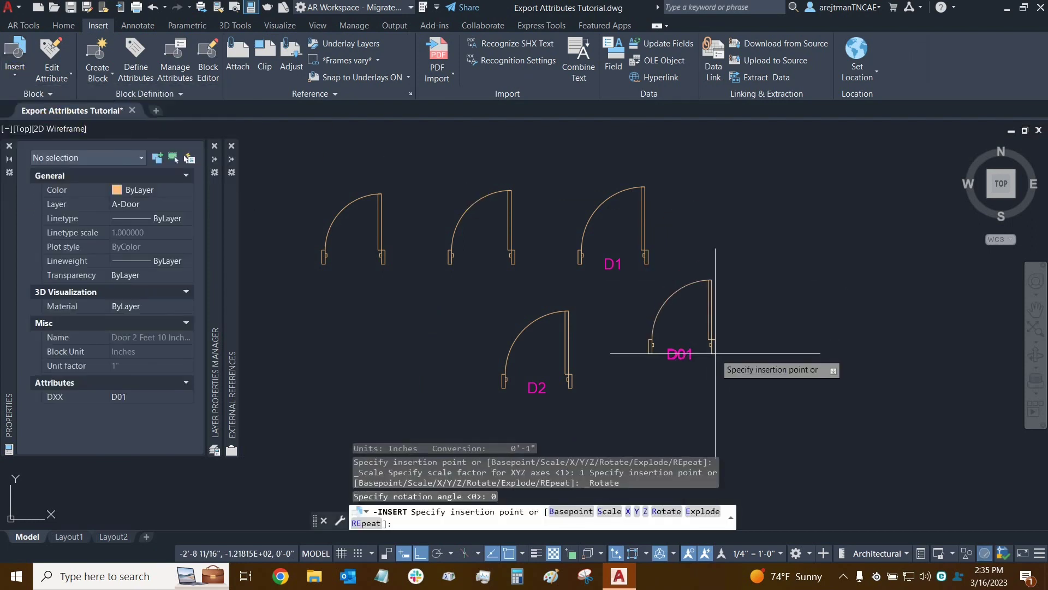
left_click(744, 350)
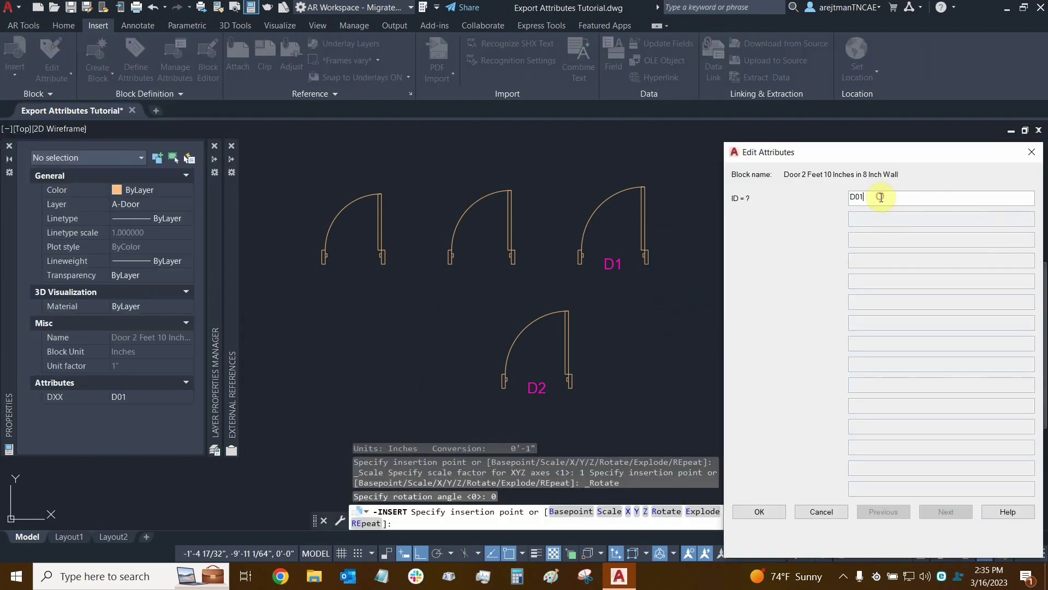
left_click(759, 512)
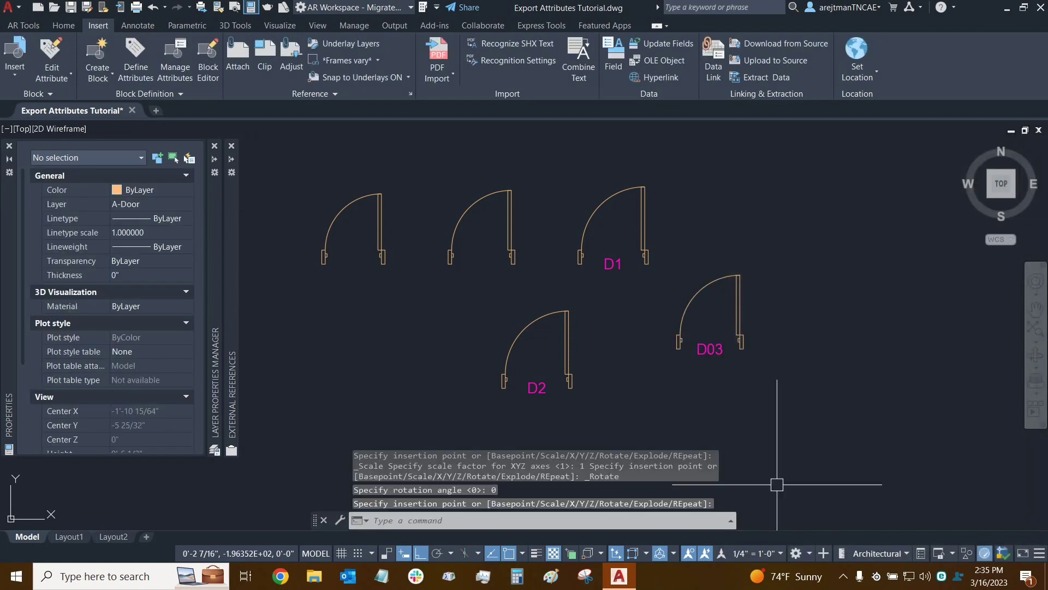
Select the new D03 door to check it, then clear the selection
key("Escape")
left_click(694, 307)
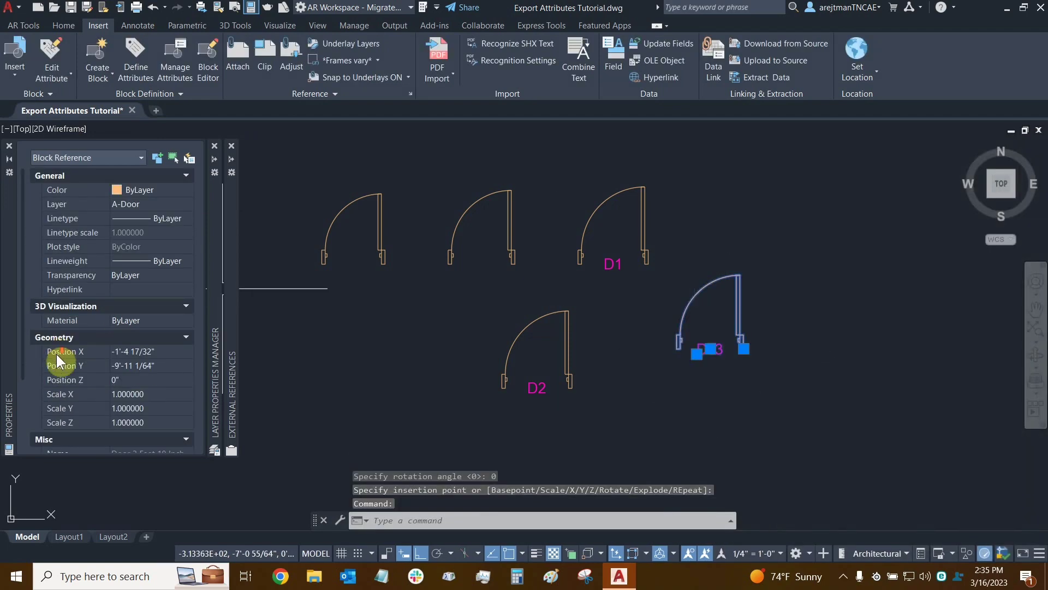
scroll(109, 349, "down", 5)
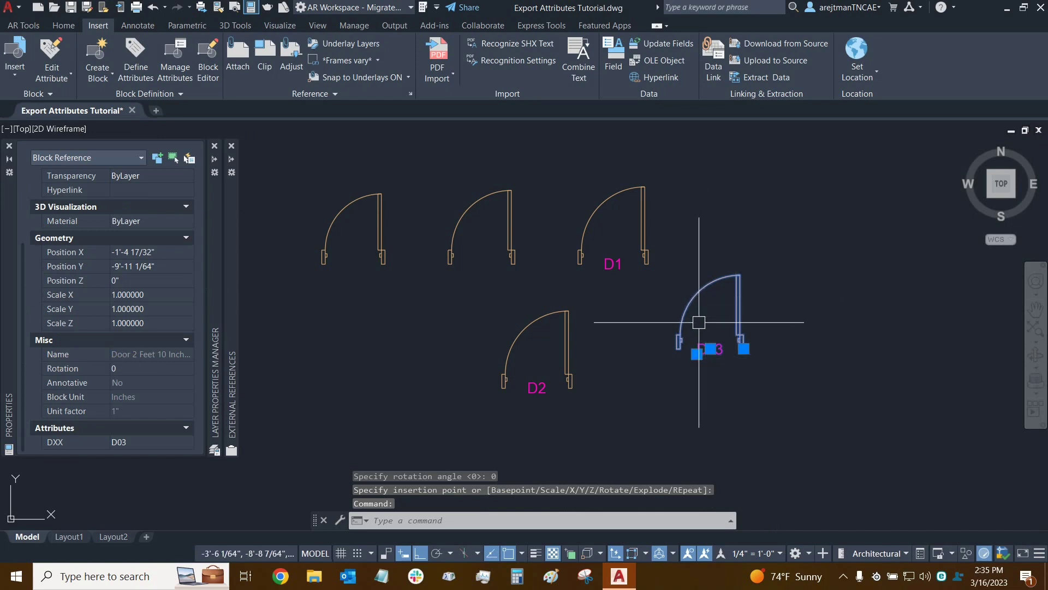
key("Escape")
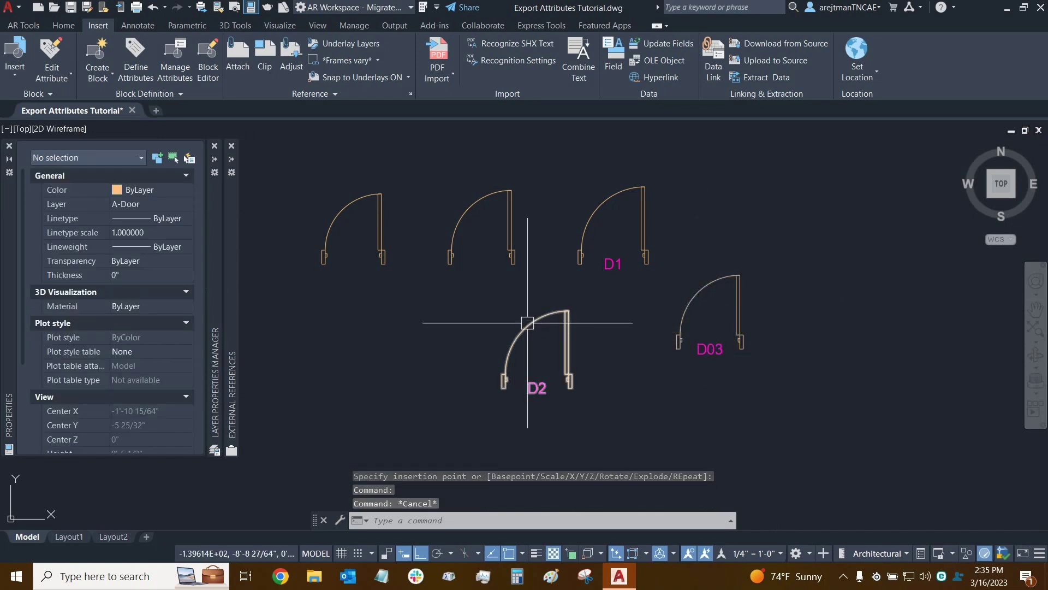
Move door D2 above and right of D1 with Ortho off
middle_click_drag(783, 286, 798, 278)
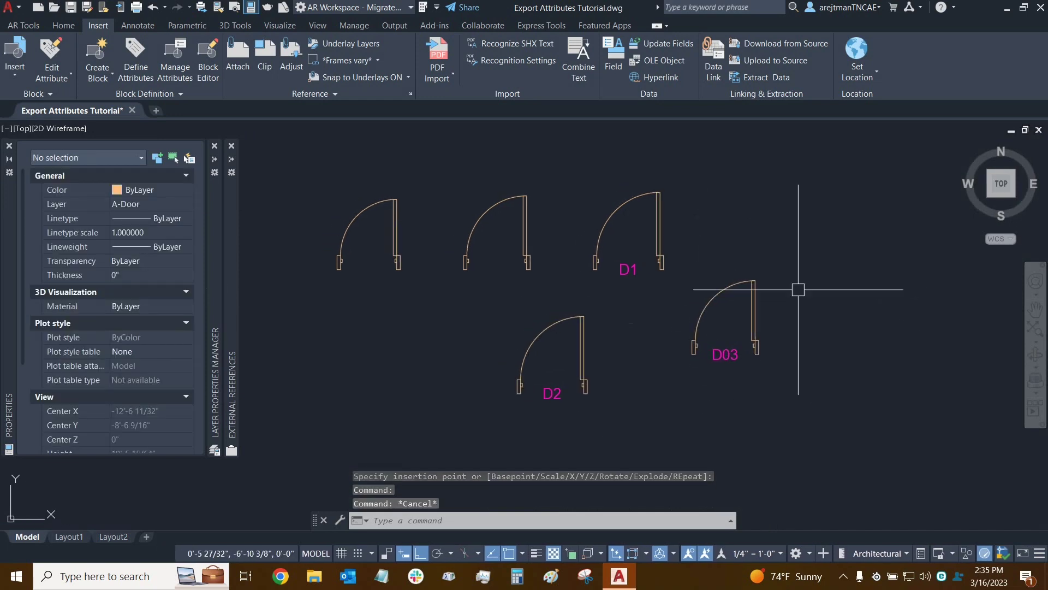
scroll(798, 267, "up", 2)
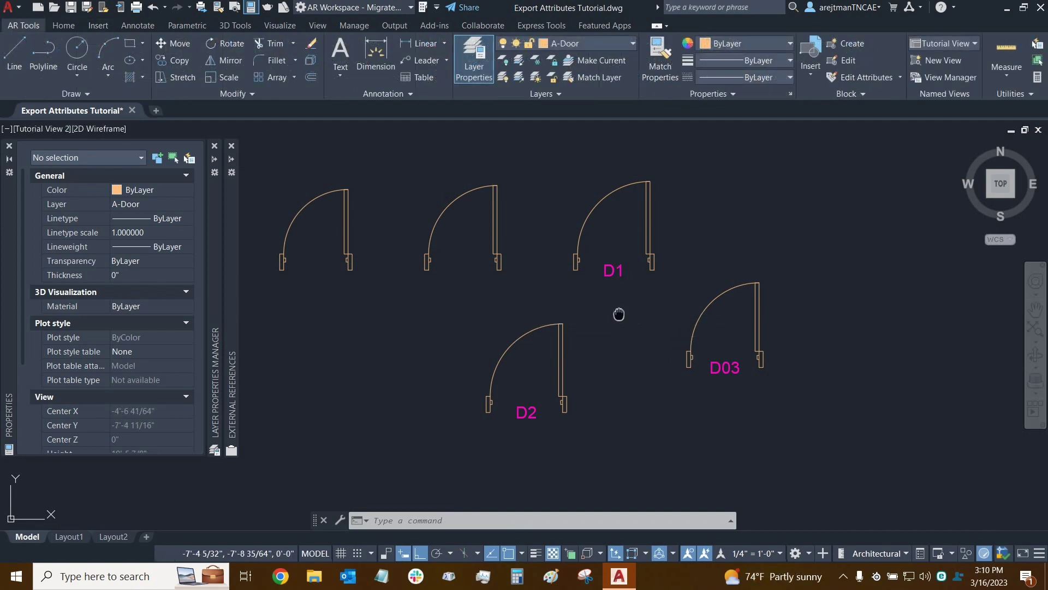
middle_click_drag(619, 314, 636, 374)
scroll(571, 391, "down", 1)
left_click(571, 391)
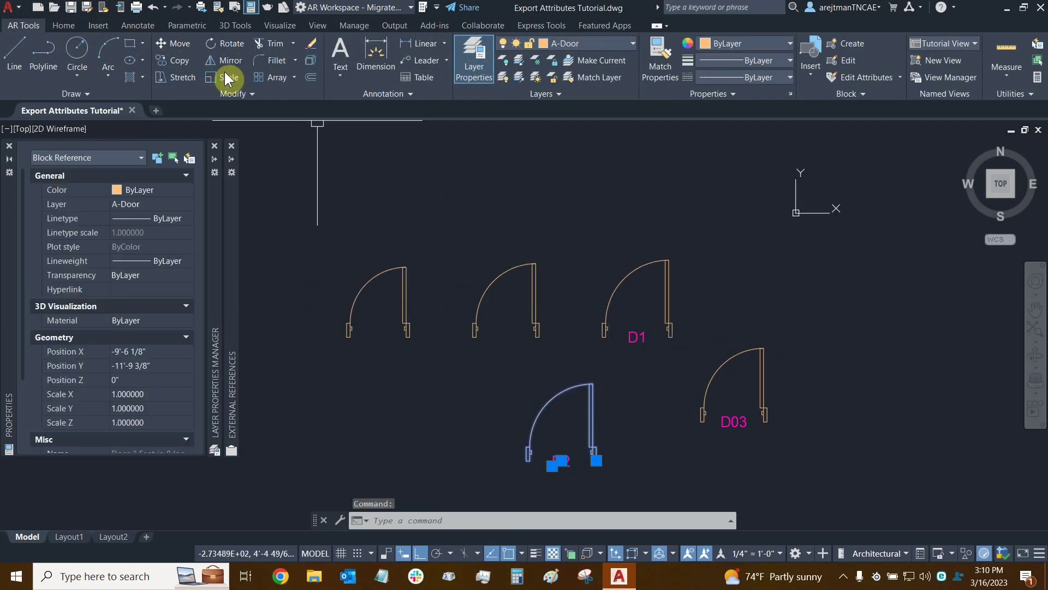
left_click(175, 43)
left_click(386, 442)
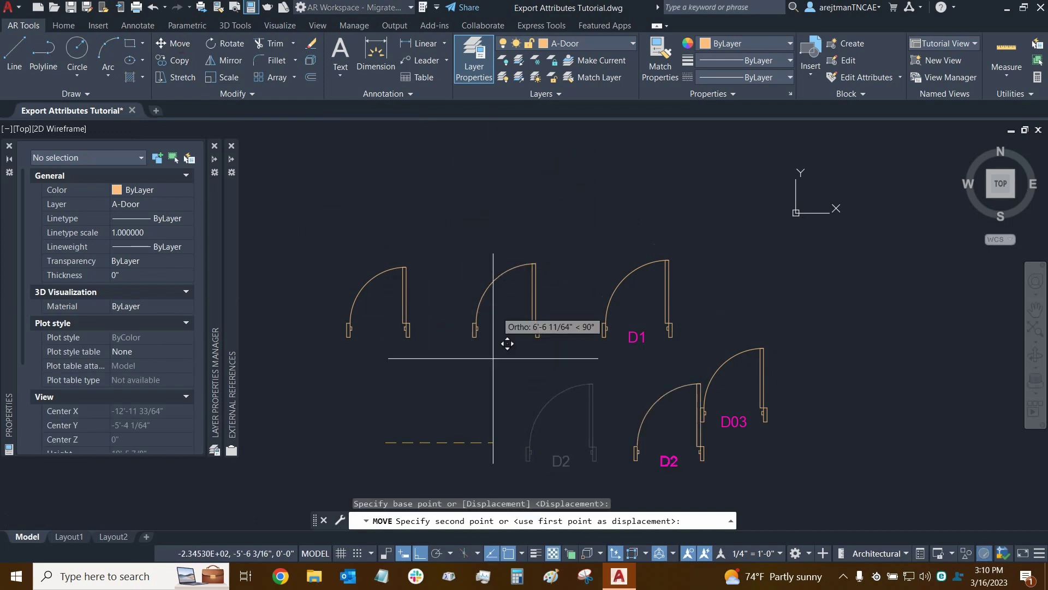
left_click(420, 553)
middle_click_drag(480, 292, 437, 380)
scroll(438, 381, "down", 1)
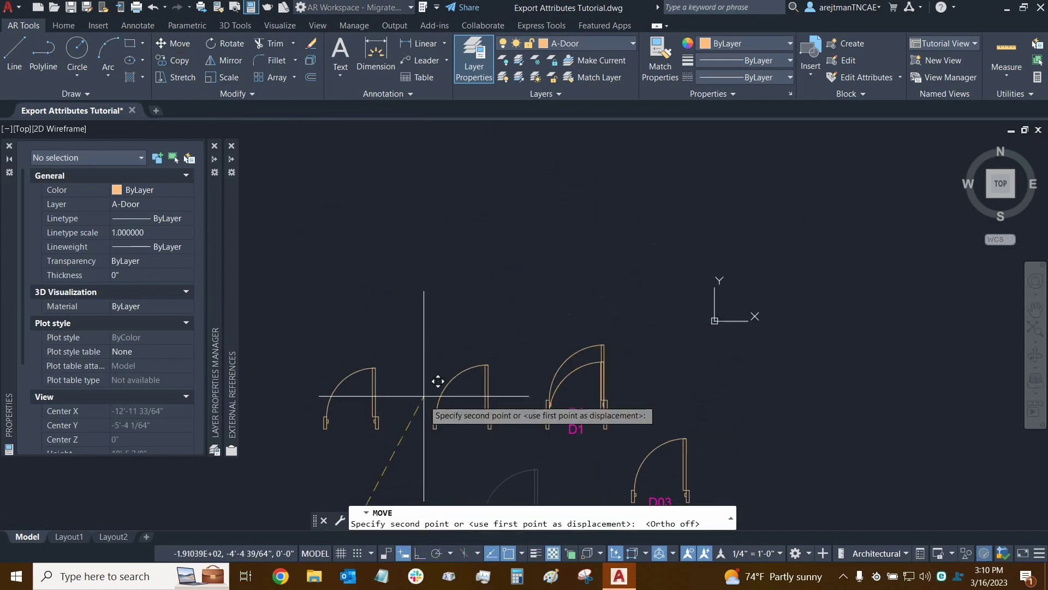
scroll(424, 396, "down", 1)
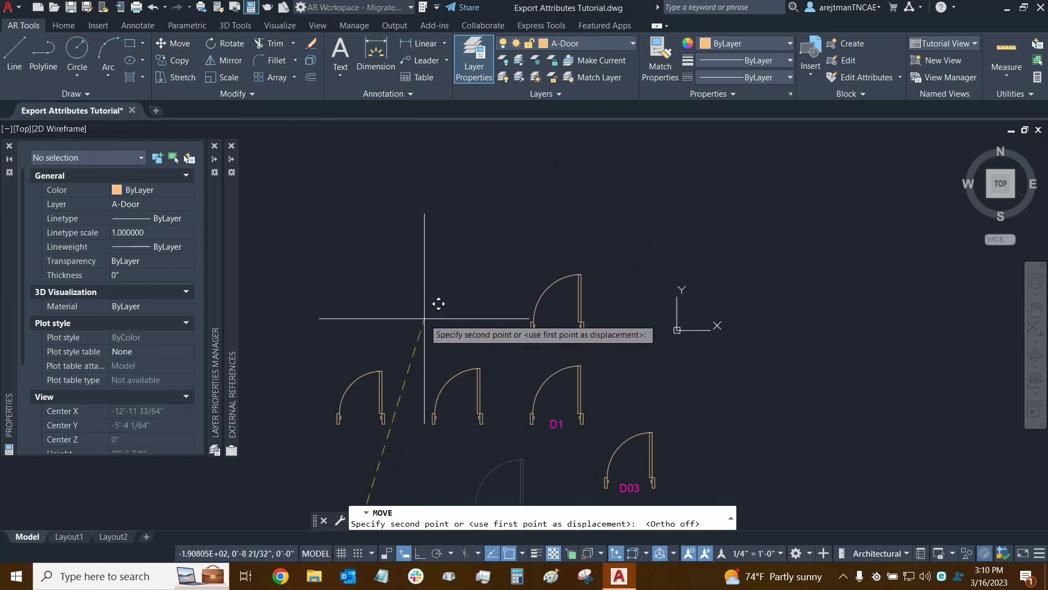
left_click(427, 313)
middle_click_drag(533, 407, 620, 327)
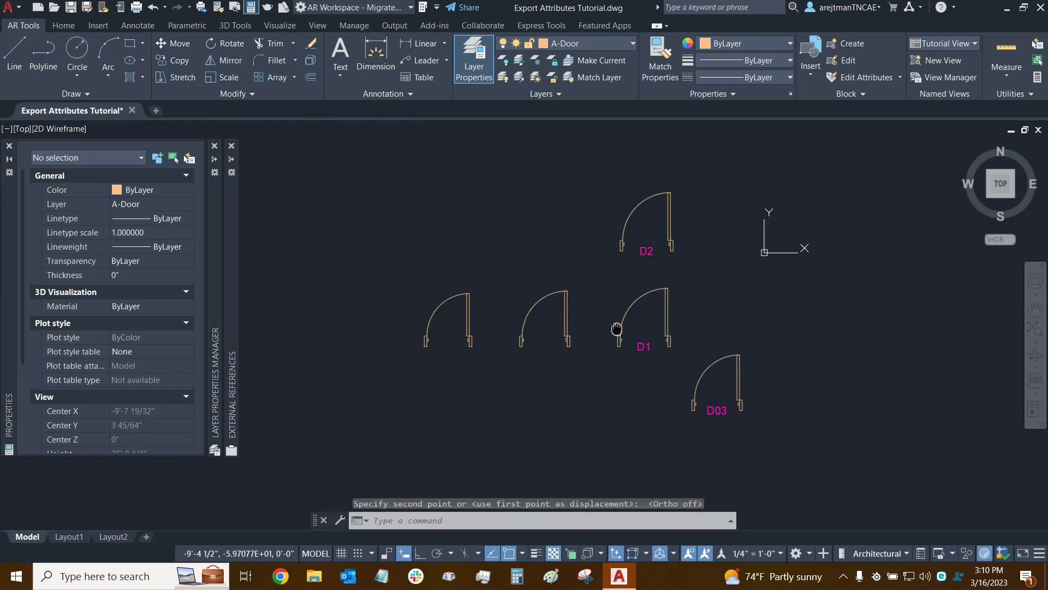
Move door D03 into the top row, directly left of D2
left_click(724, 365)
left_click(174, 43)
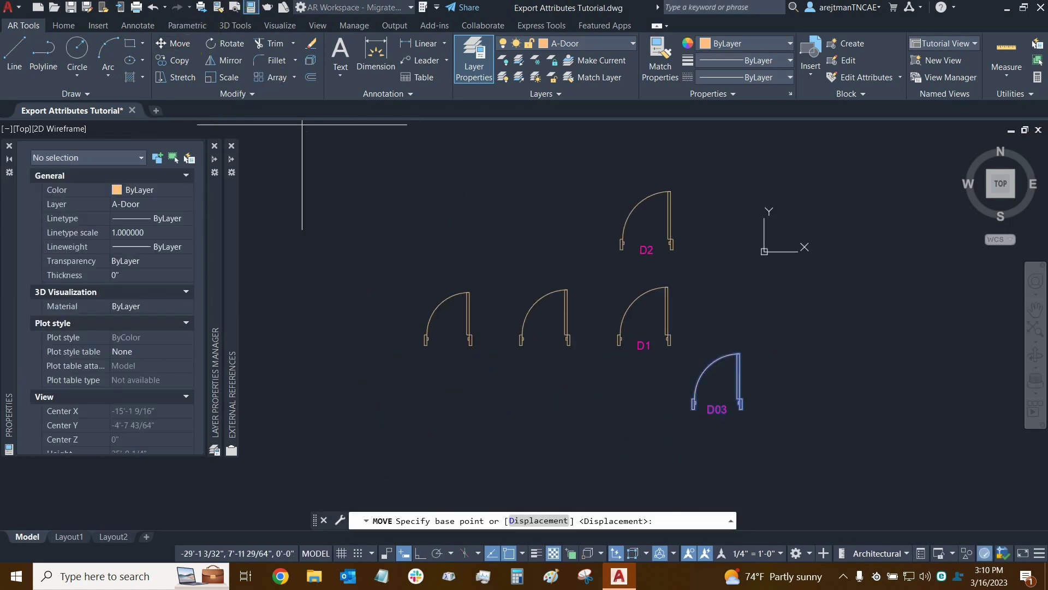
left_click(605, 426)
left_click(444, 248)
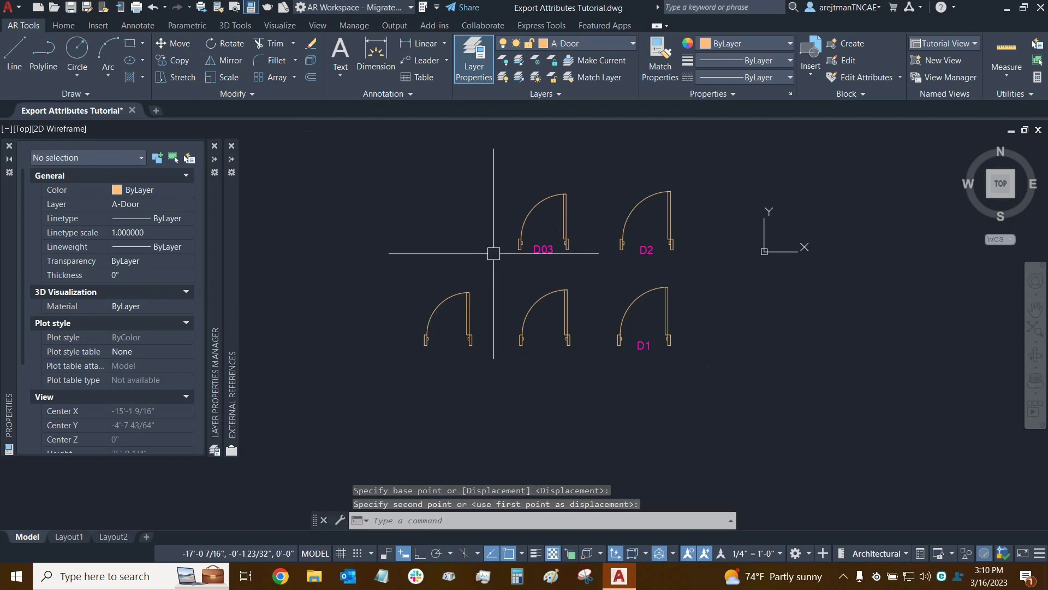
Select doors D2, D03 and the lower-left door one by one to check them, then deselect
left_click(626, 218)
scroll(117, 327, "down", 3)
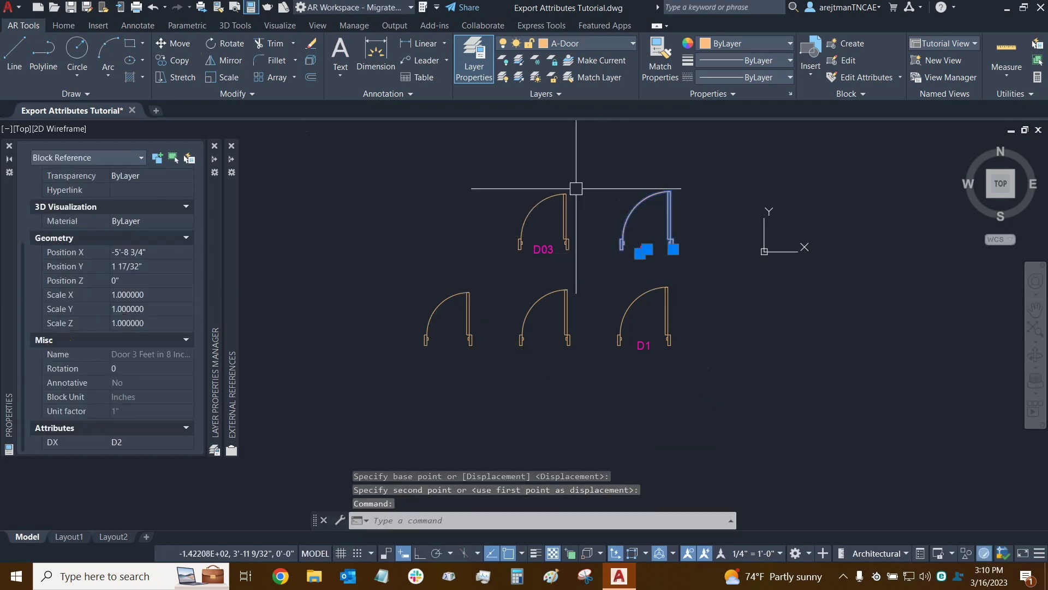
key("Escape")
left_click(541, 232)
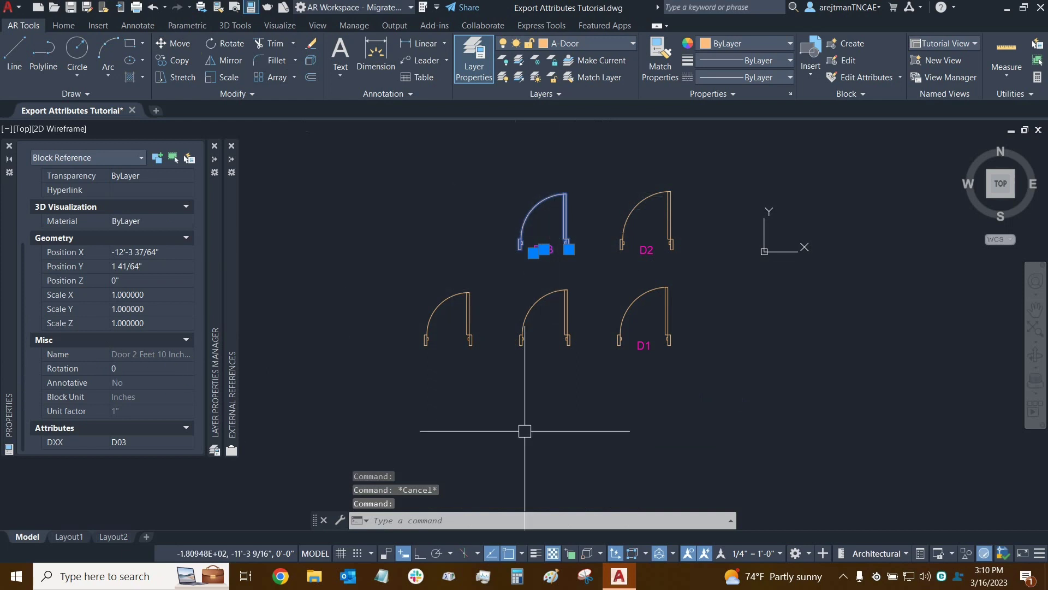
key("Escape")
left_click(430, 317)
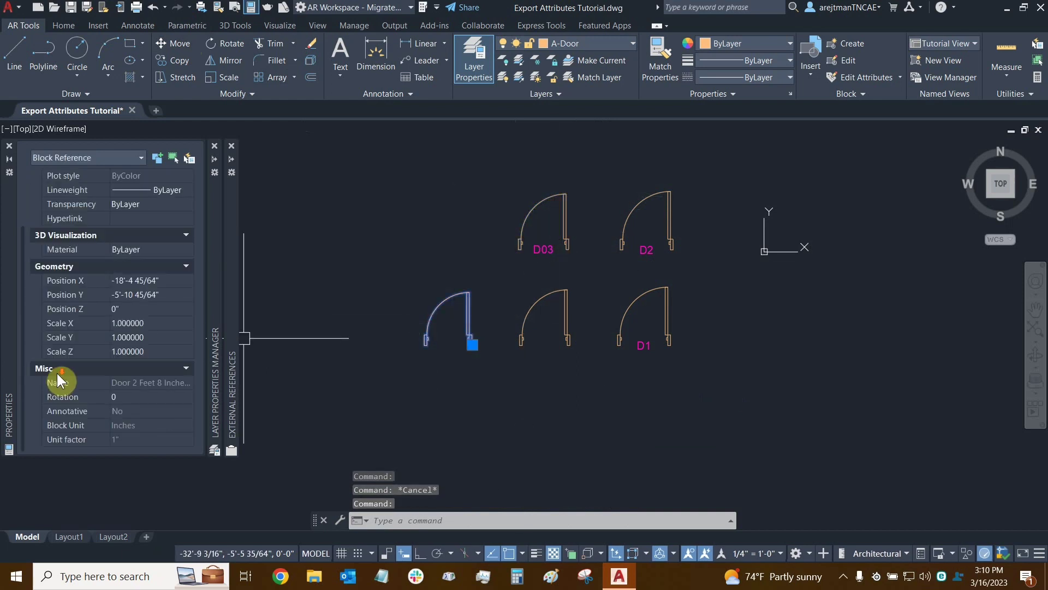
key("Escape")
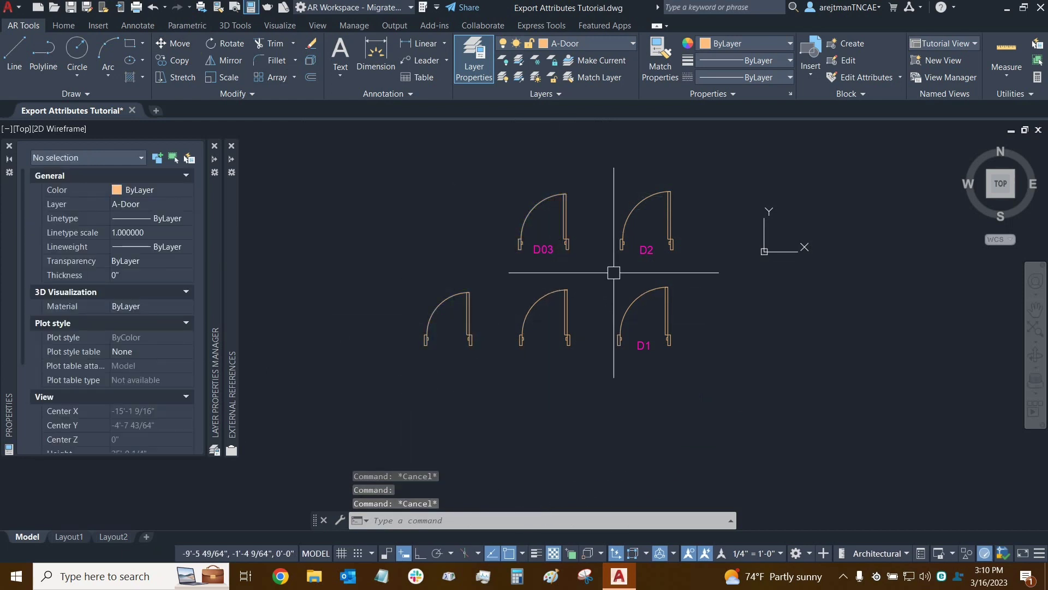
scroll(597, 285, "up", 2)
middle_click_drag(606, 286, 605, 284)
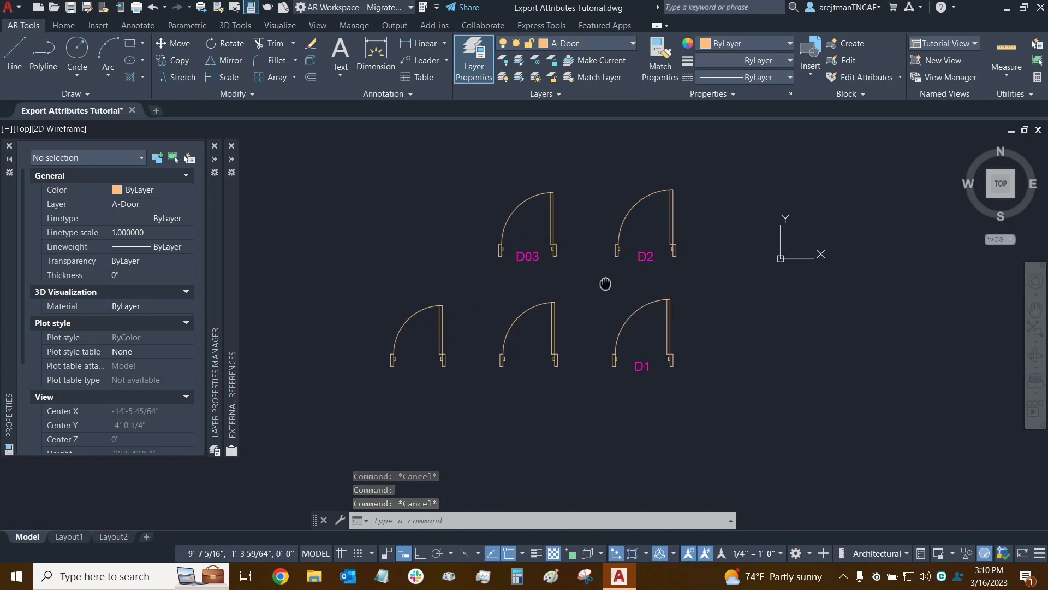
Select the D03 door block in the top row and bring up its context menu
scroll(604, 283, "up", 1)
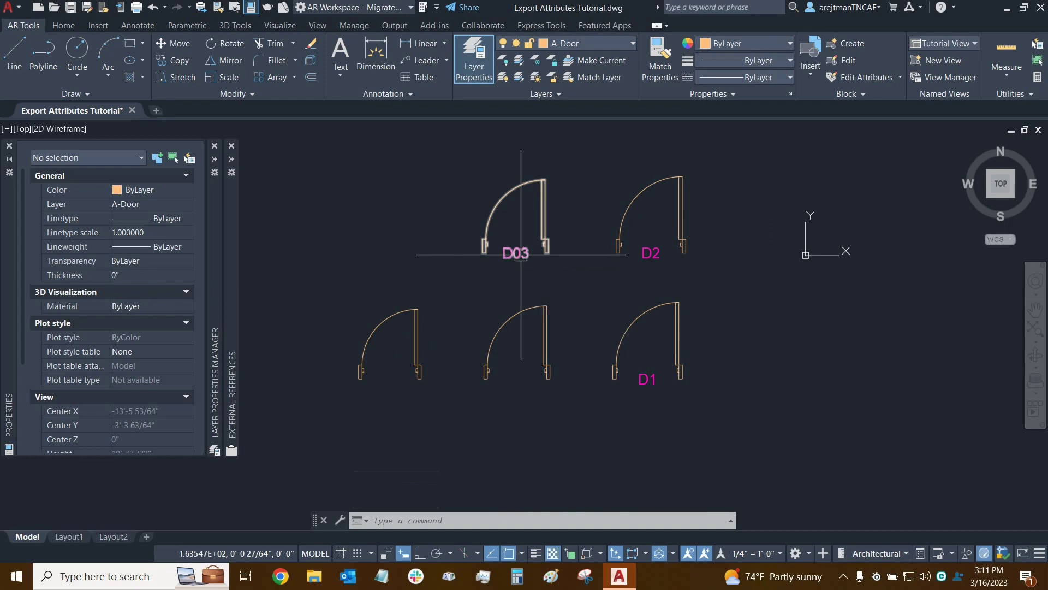
left_click(487, 212)
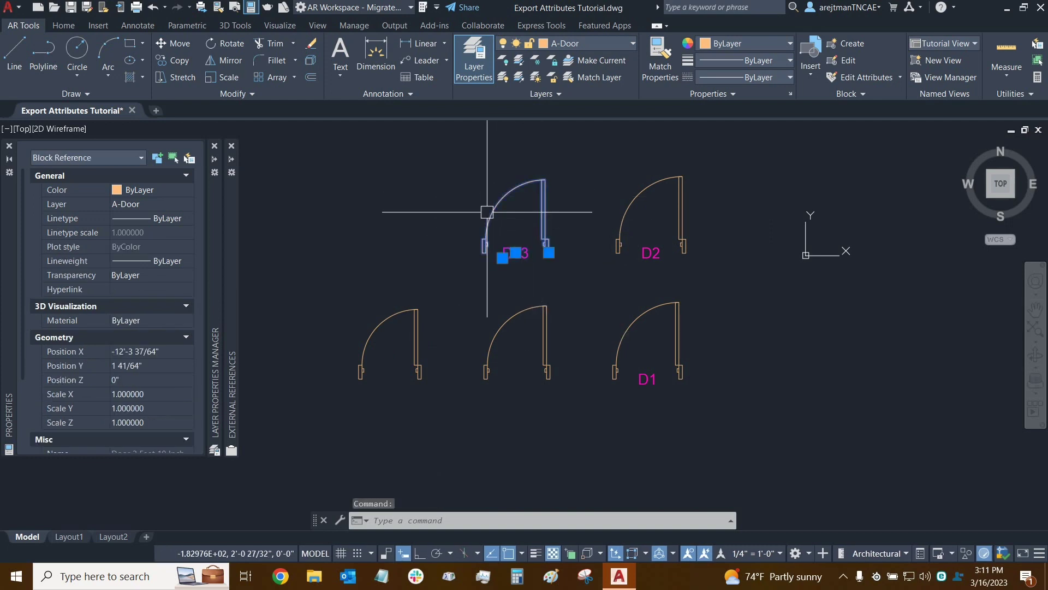
right_click(492, 216)
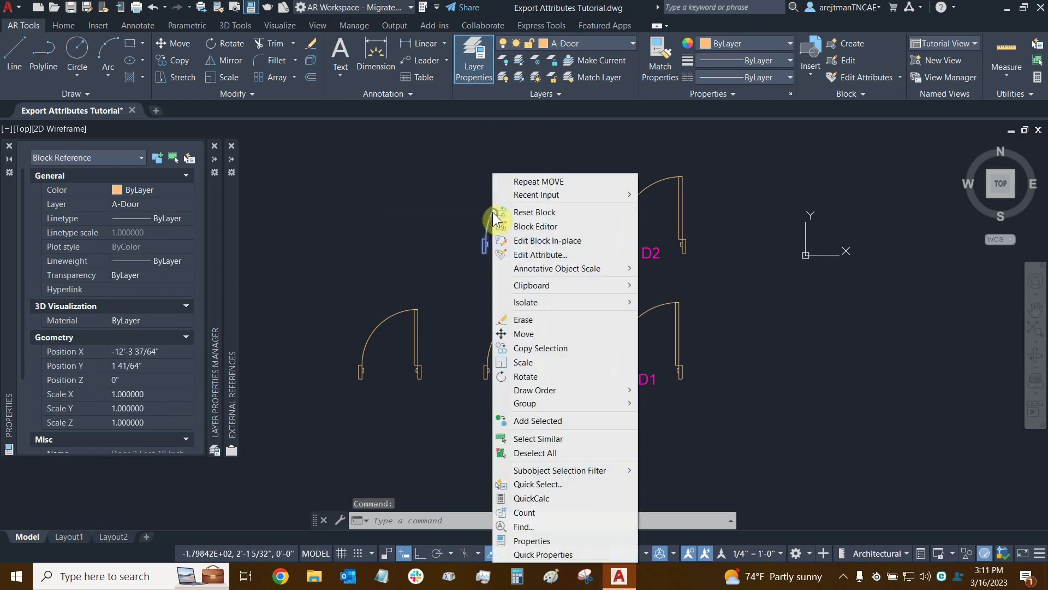
Open the door in the Block Editor and view its DXX attribute (default D01) via BATTMAN
left_click(524, 226)
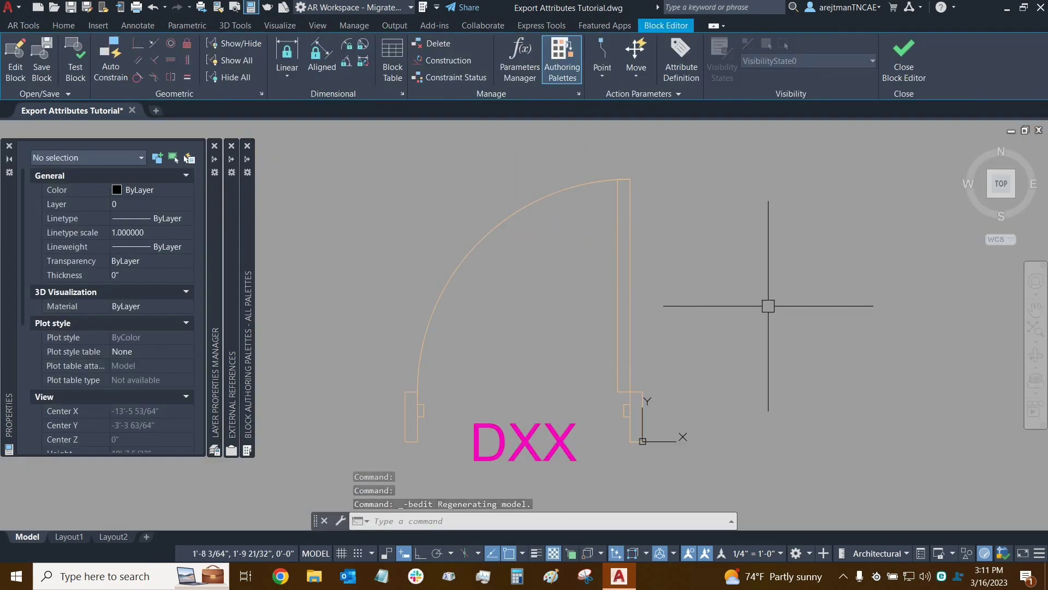
type("battm")
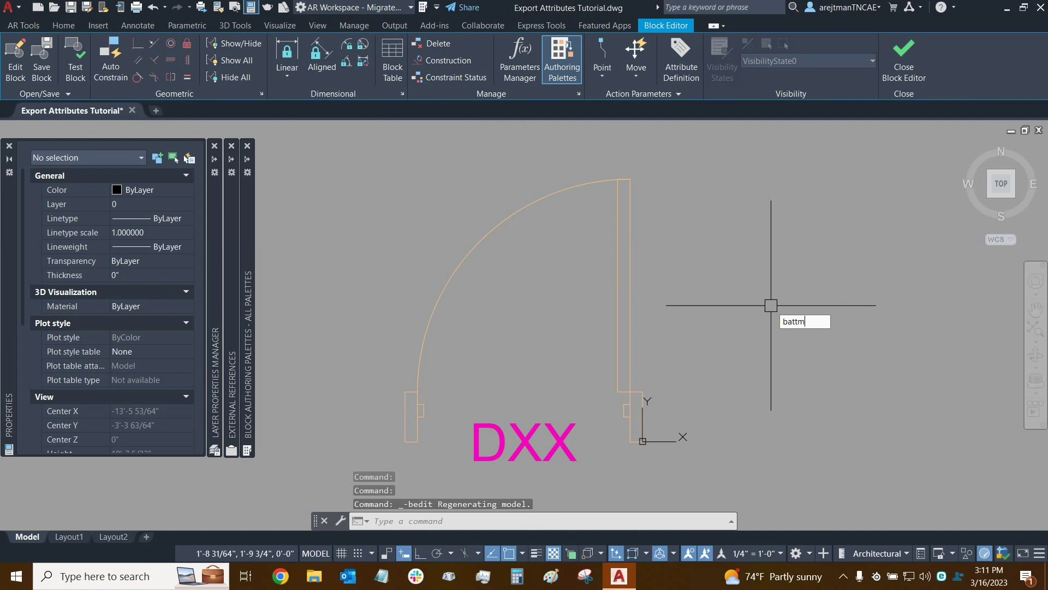
key("Return")
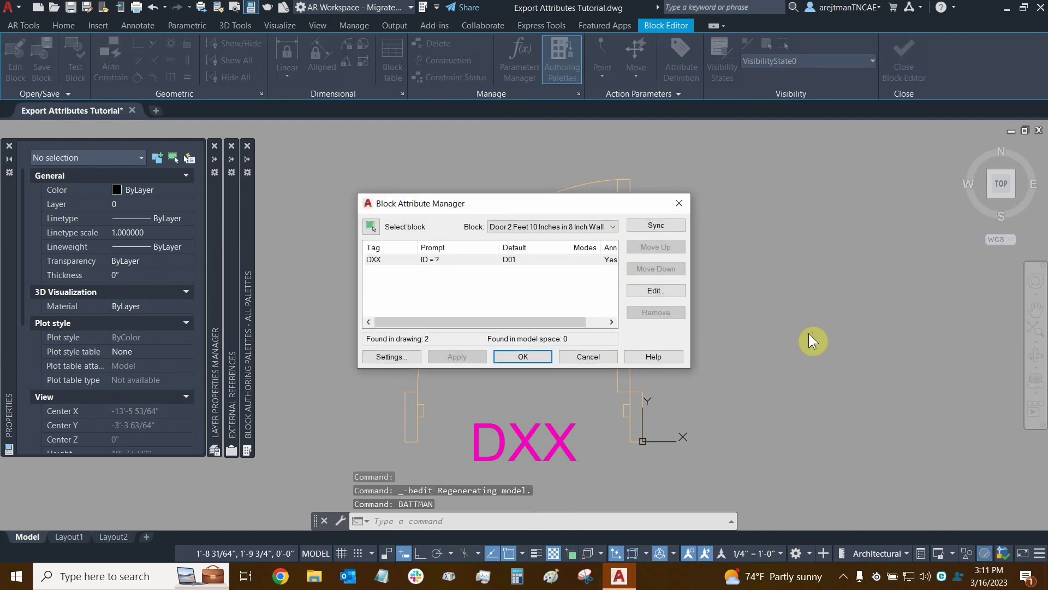
left_click(436, 260)
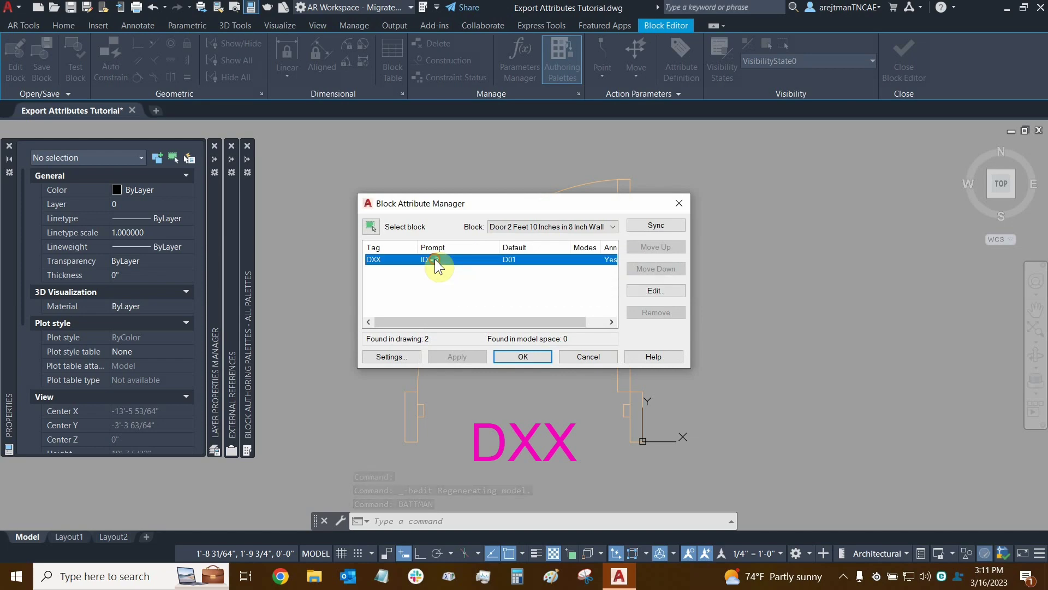
left_click(637, 289)
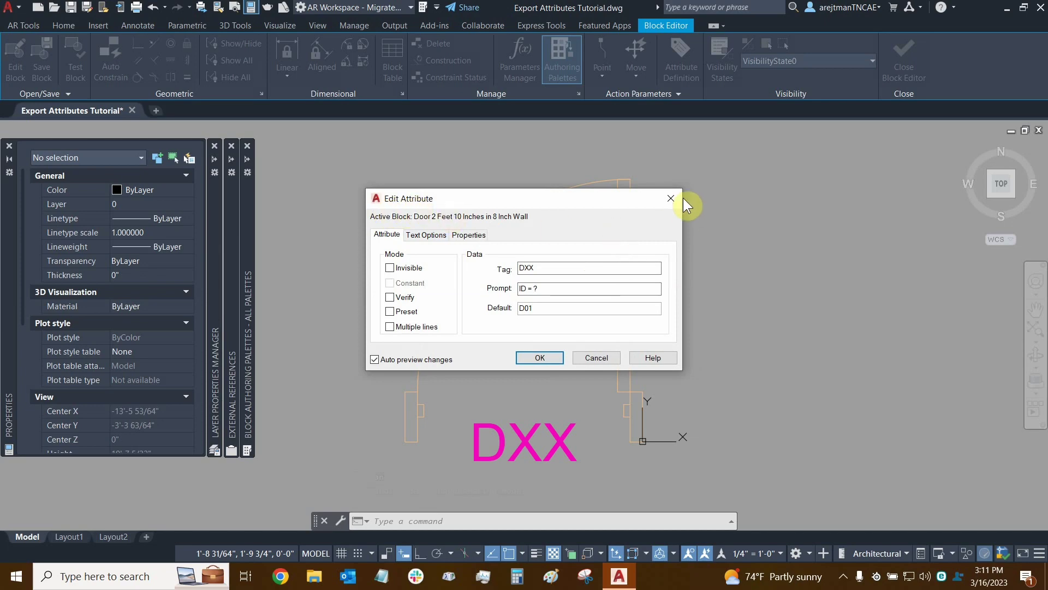
left_click(673, 210)
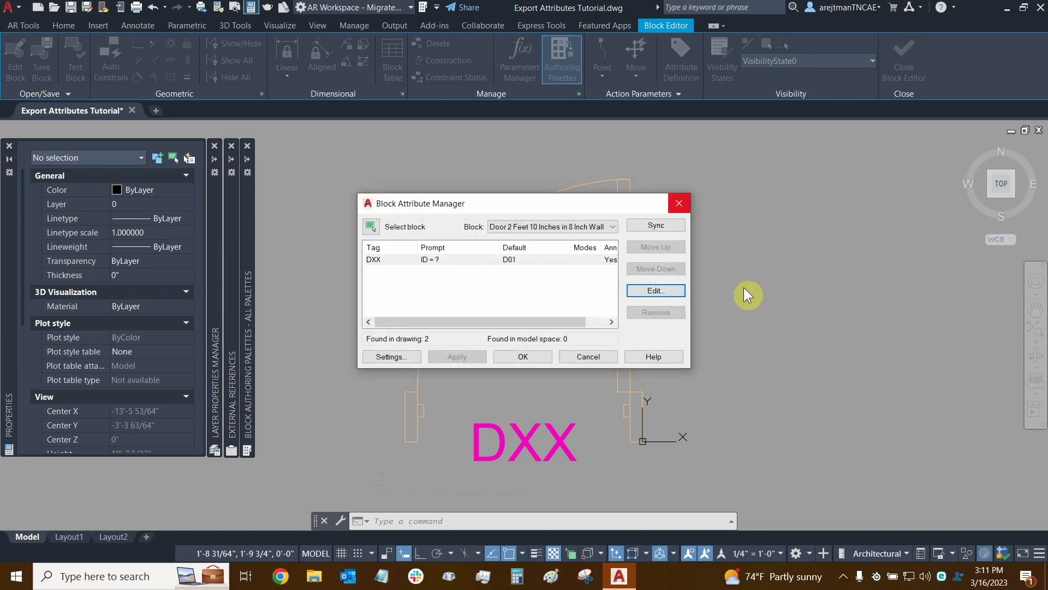
Close the Block Attribute Manager and start ATTEDIT from the autocomplete list
left_click(679, 207)
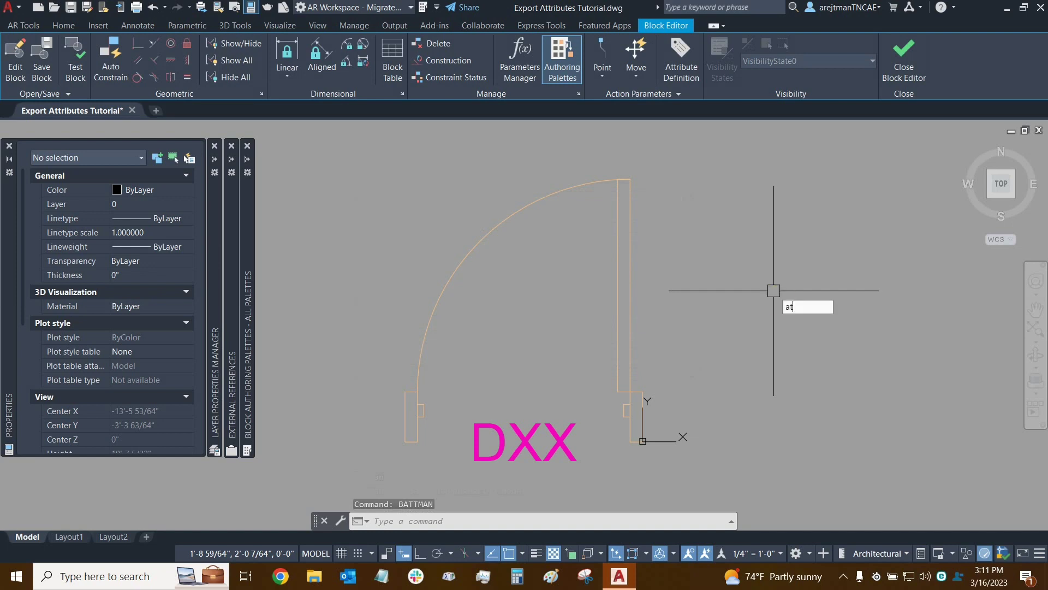
type("atted")
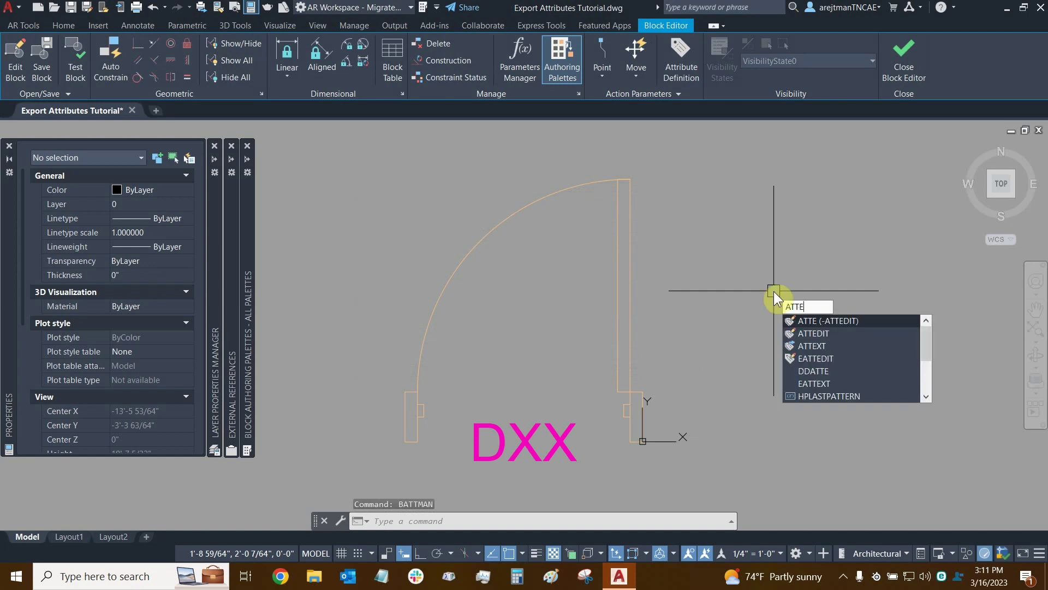
type("it")
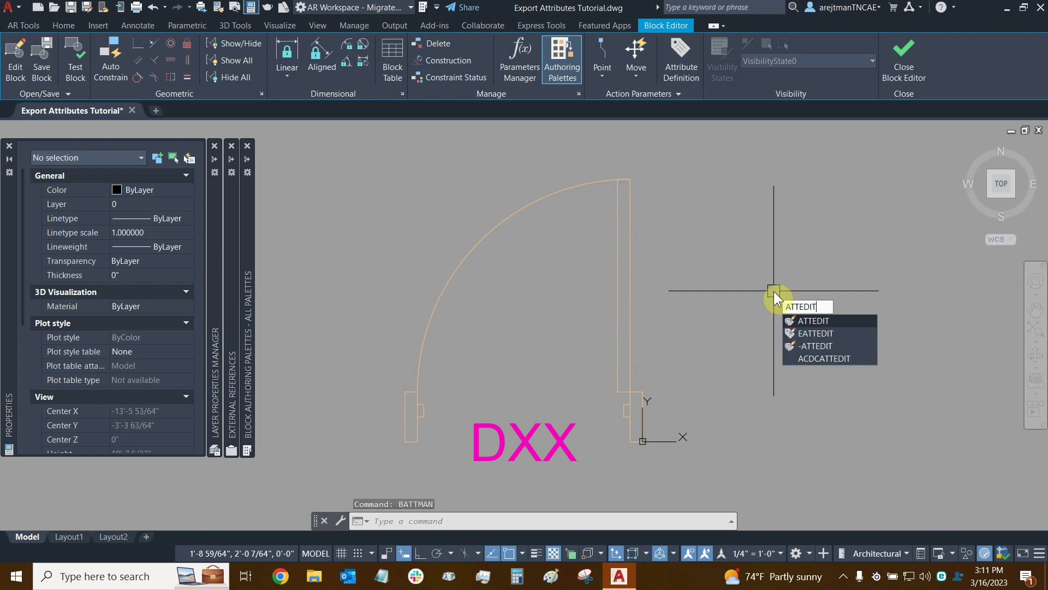
left_click(822, 322)
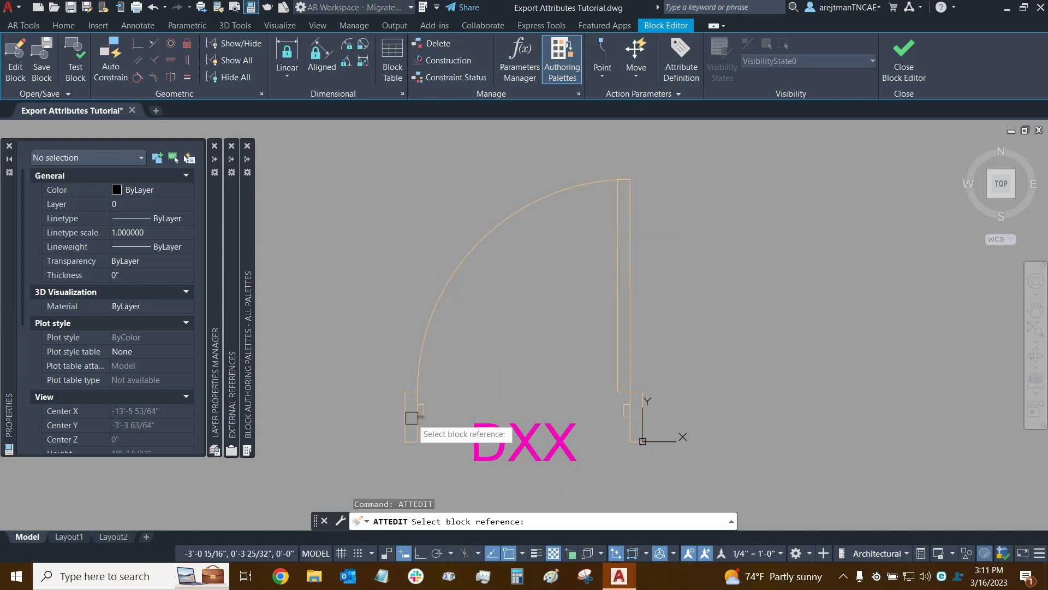
Exit the Block Editor, run ATTEDIT on the D03 door, and close Edit Attributes unchanged
key("Escape")
left_click(906, 59)
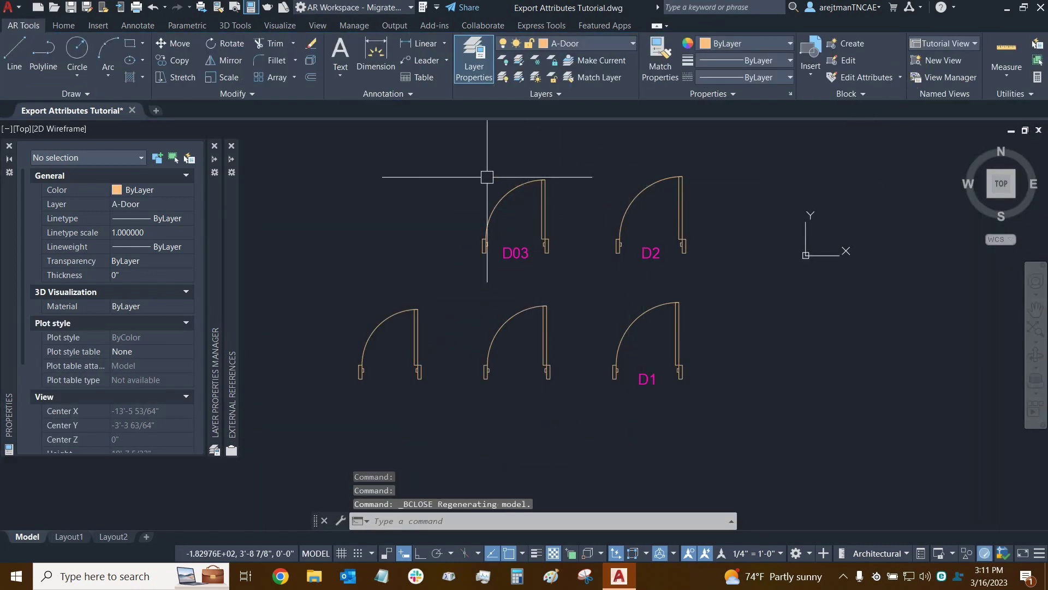
type("atted")
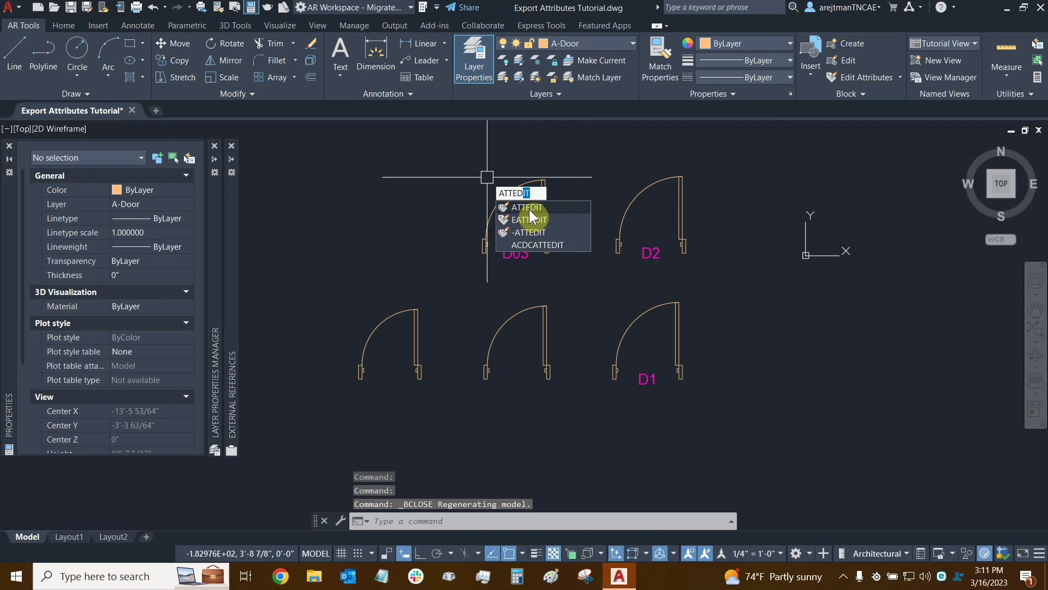
key("Return")
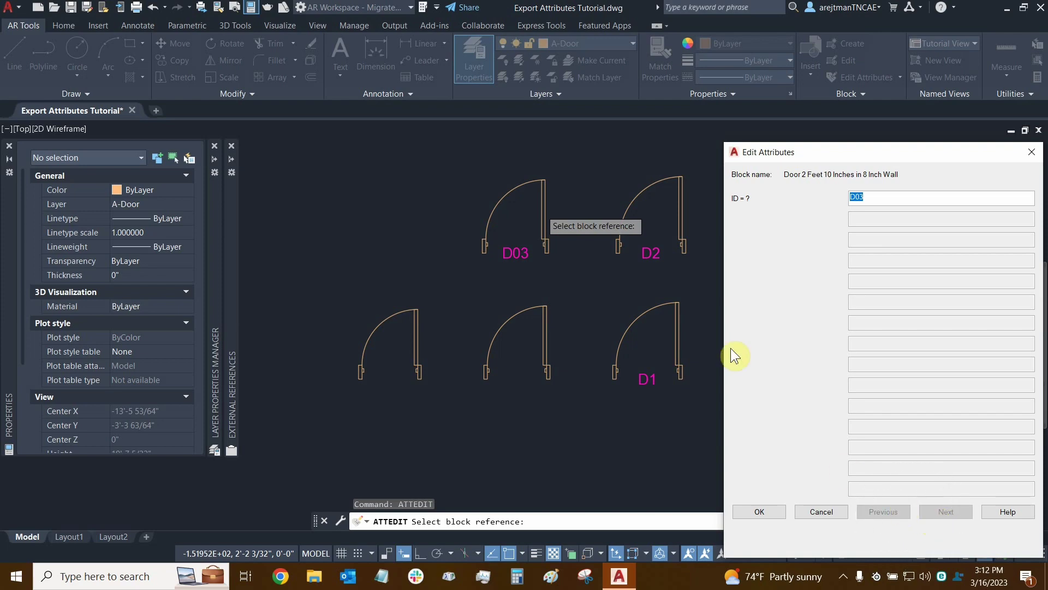
left_click(1032, 152)
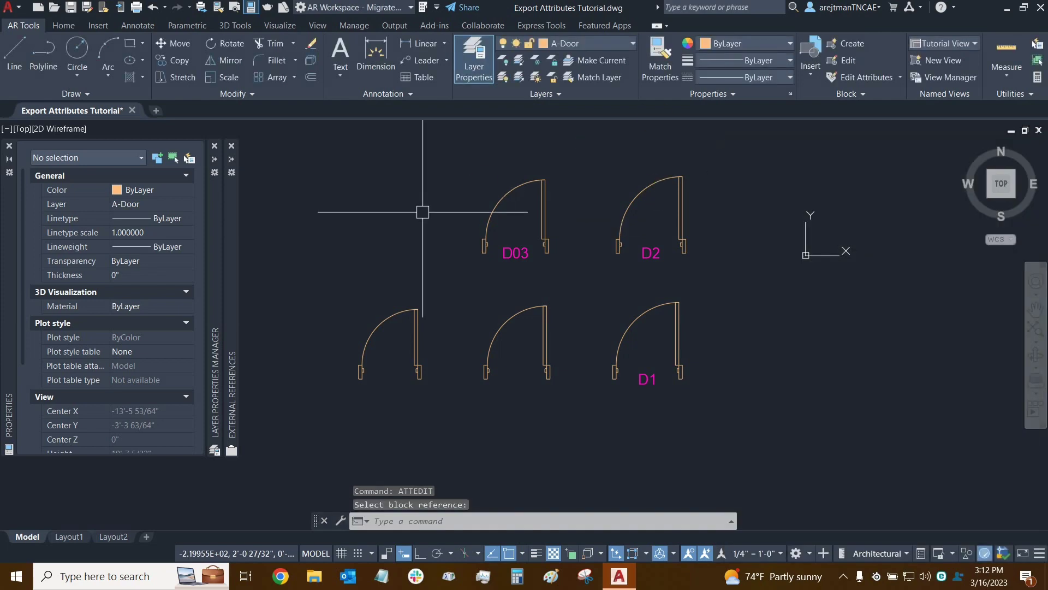
Select the D03 door block, bring up its context menu, then dismiss it and cancel
left_click(509, 195)
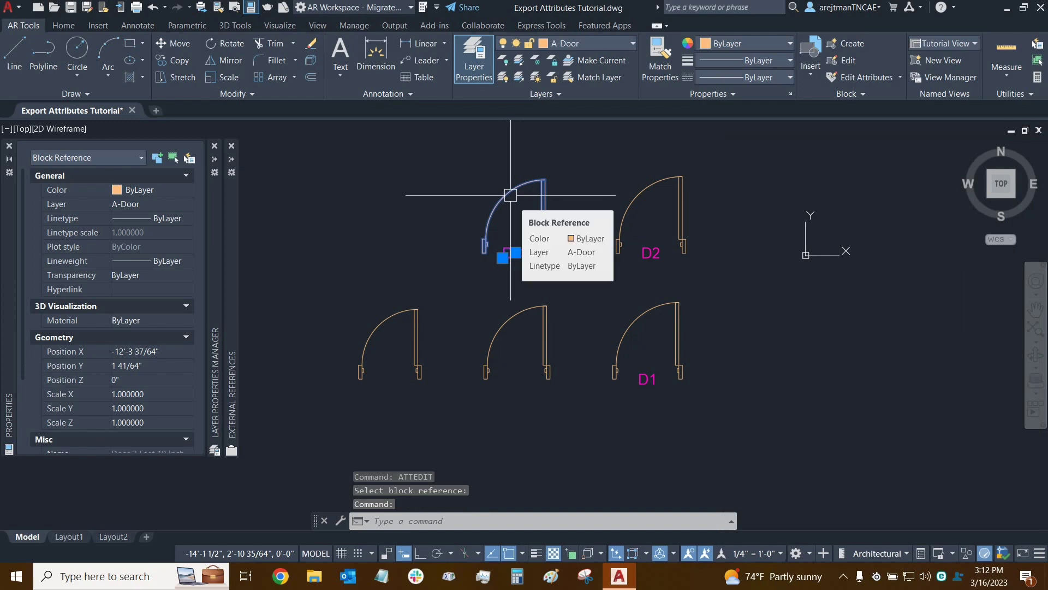
right_click(510, 195)
left_click(434, 193)
key("Escape")
key("Escape")
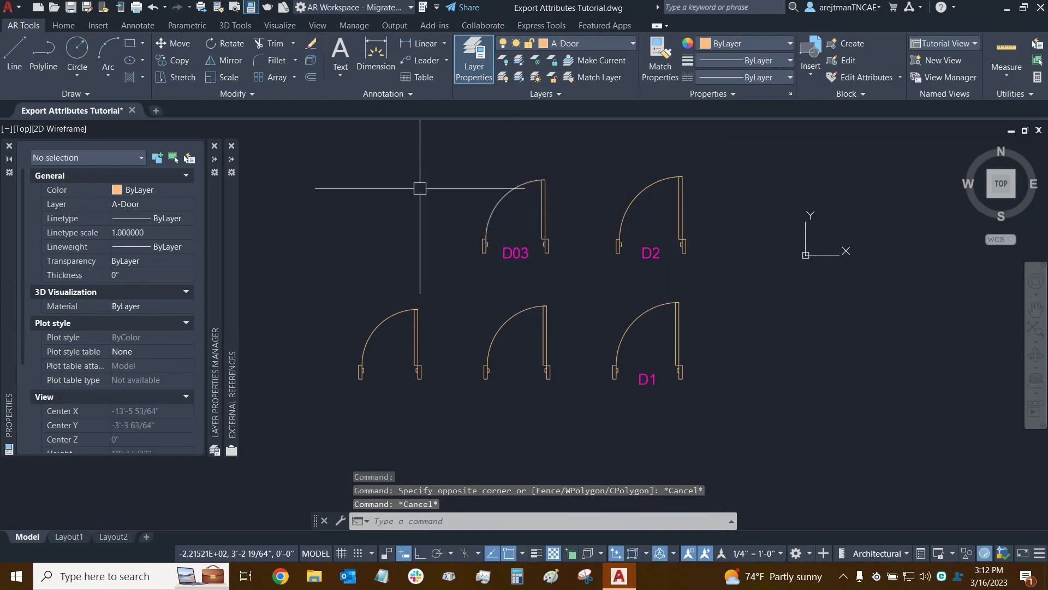
Run BATTMAN and open the DXX attribute (prompt ID = ?, default D01) for editing
type("BATTMAN")
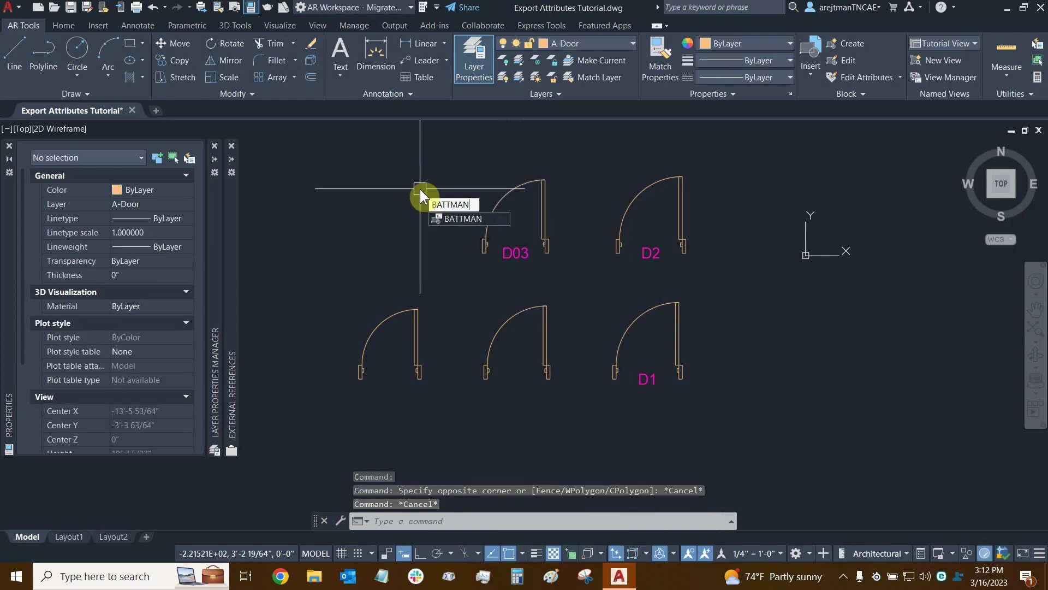
key("Return")
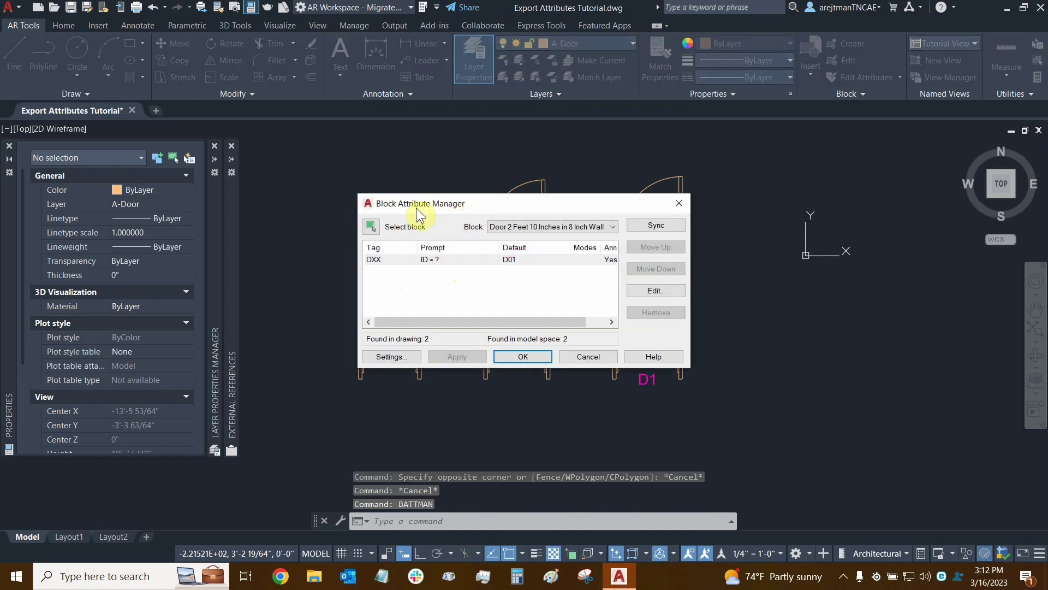
left_click(399, 259)
left_click(645, 292)
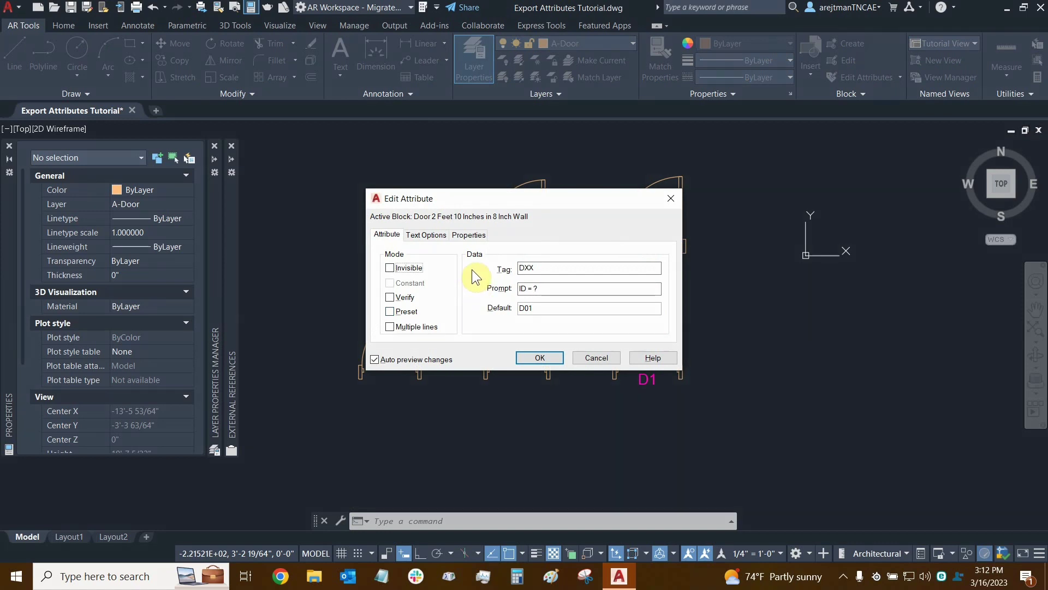
key("alt")
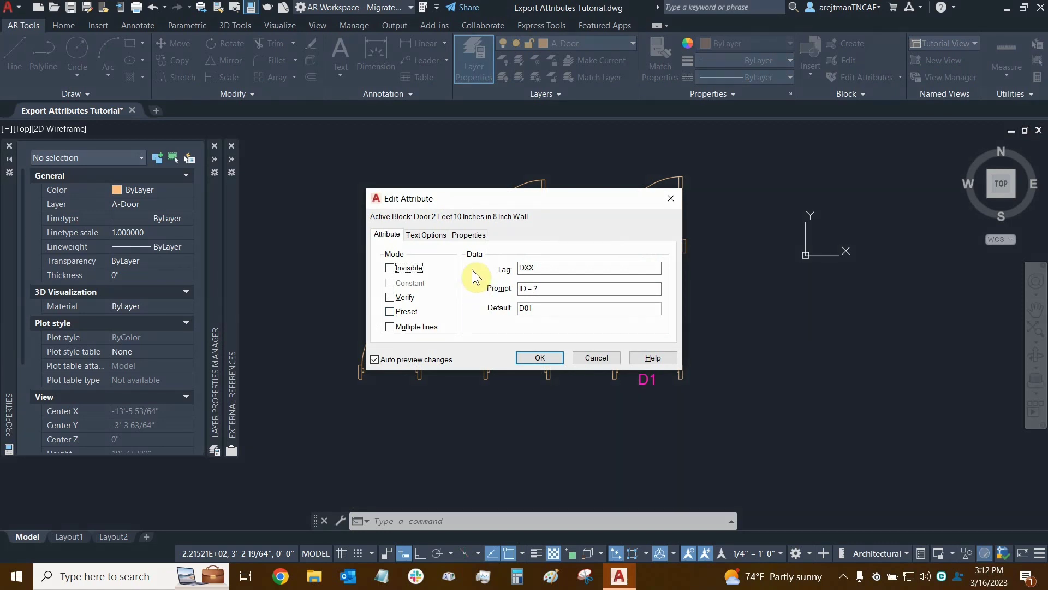